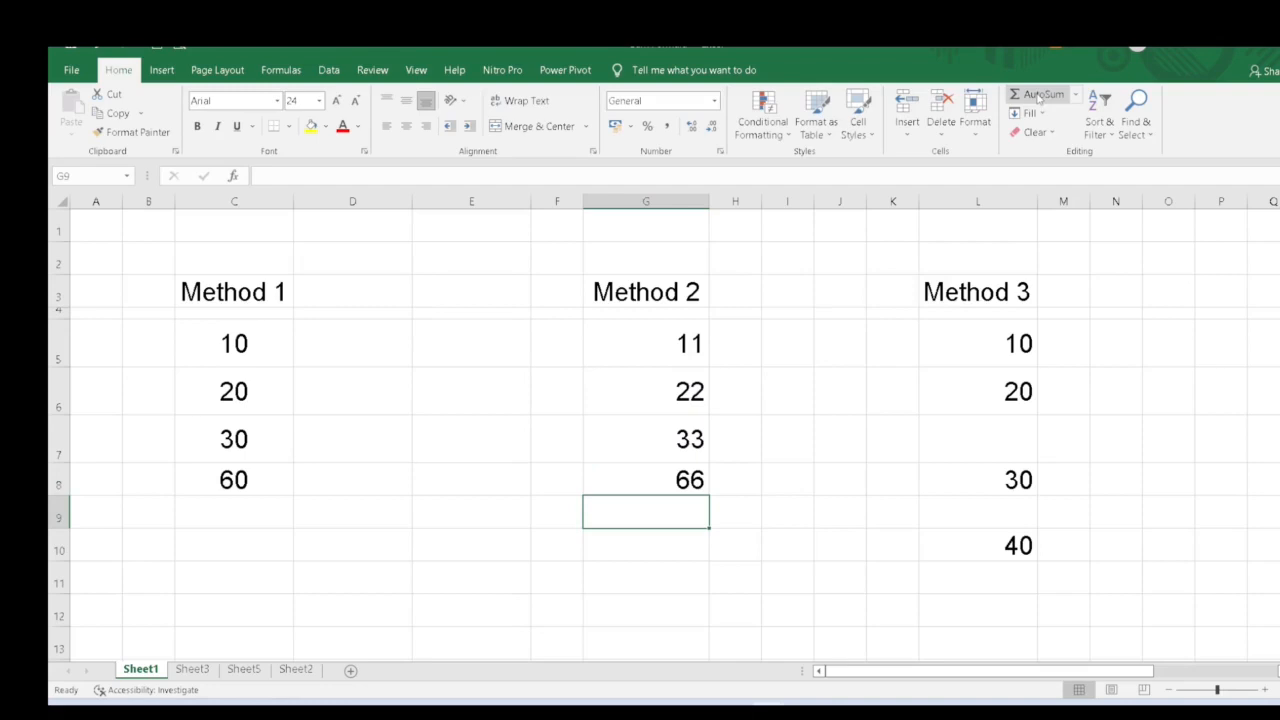
- Clear the Method 2 total in G8 and recreate it with AutoSum over G5:G7
{"action": "key", "text": "Up"}
{"action": "key", "text": "Delete"}
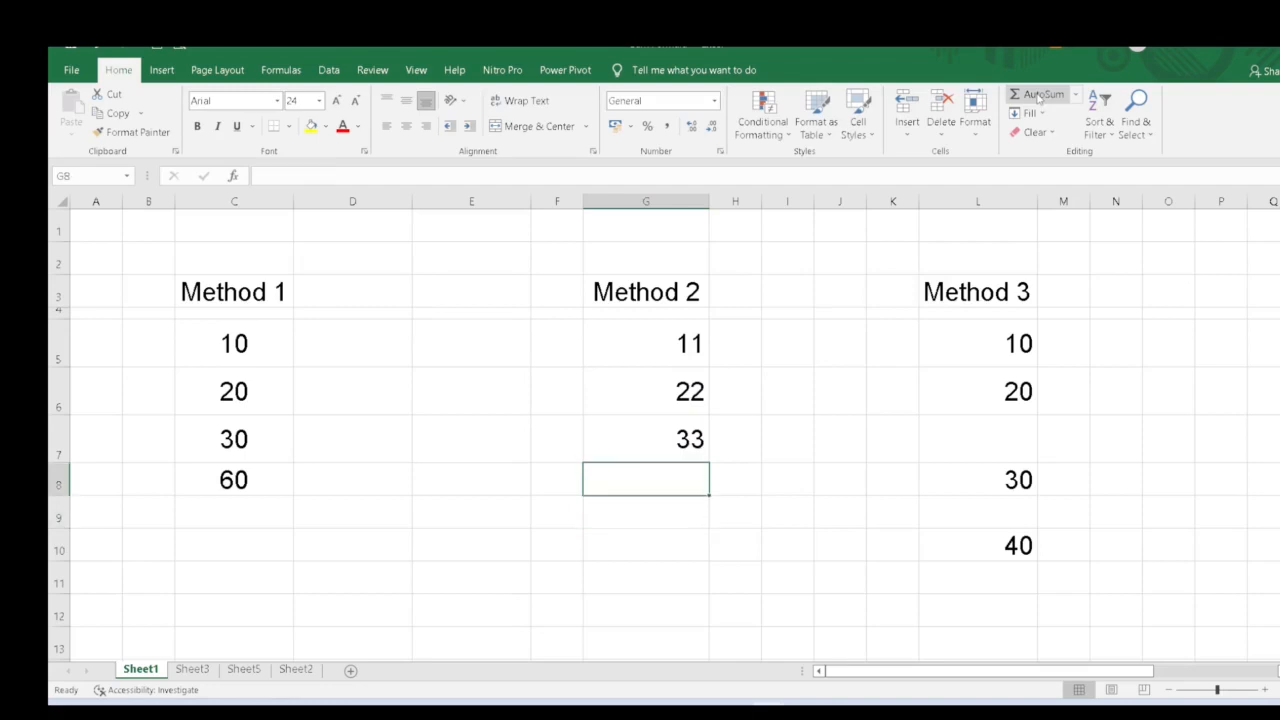
{"action": "left_click", "coordinate": [1040, 95]}
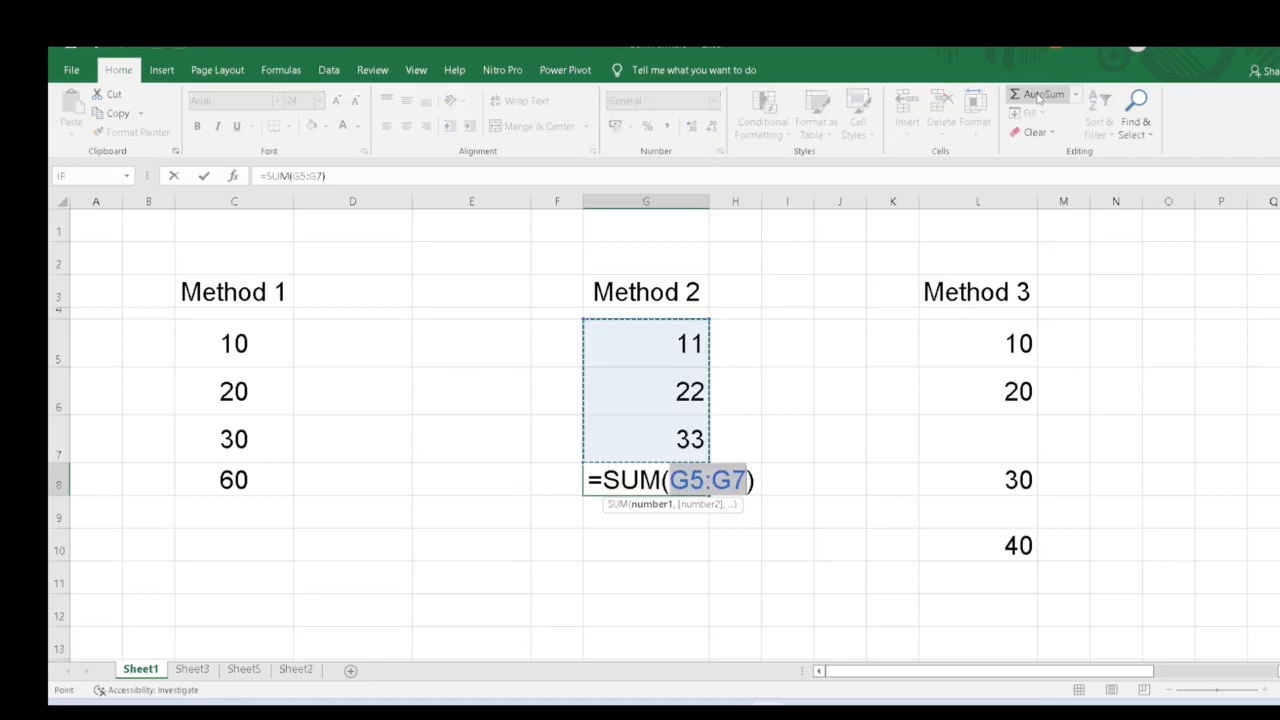
{"action": "key", "text": "Return"}
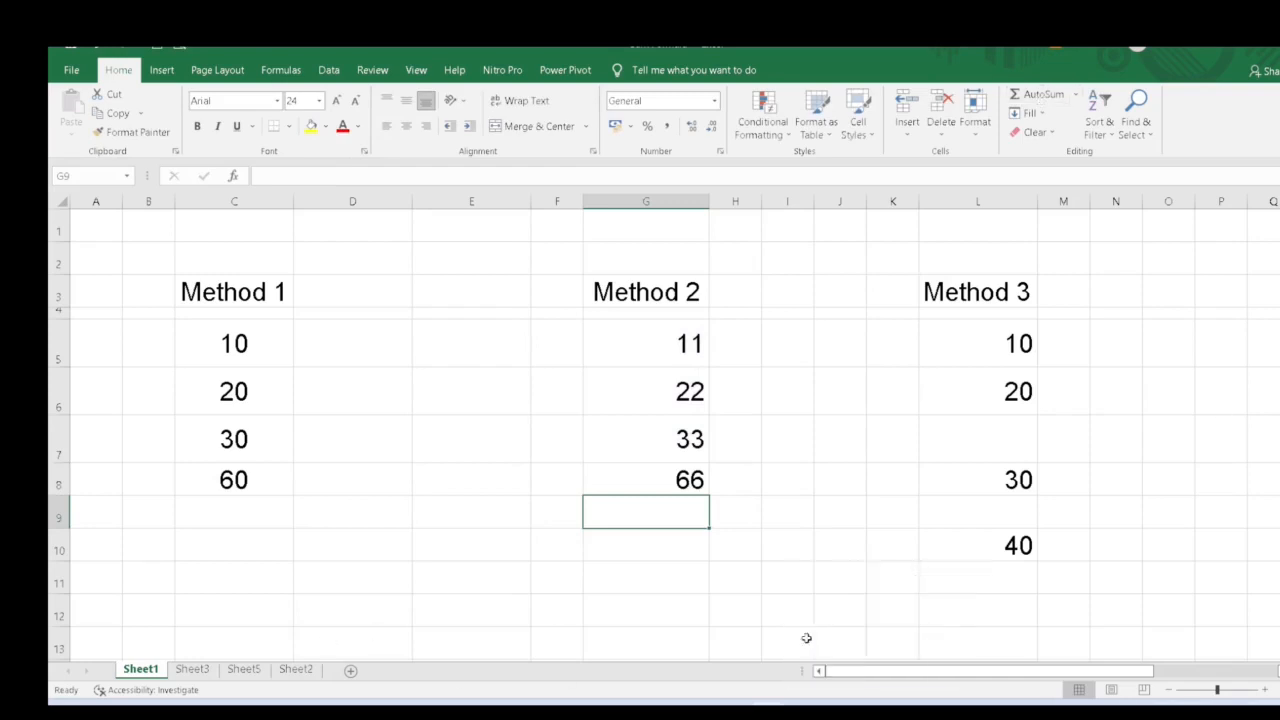
{"action": "left_click", "coordinate": [1003, 568]}
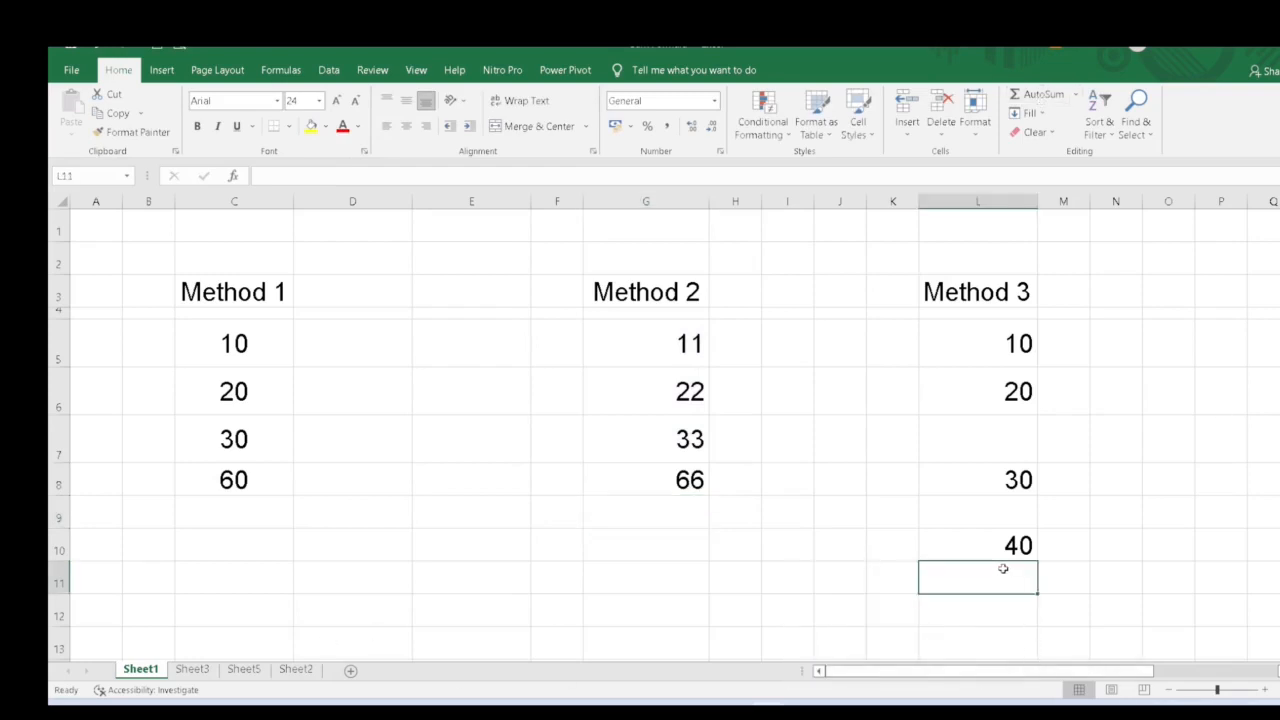
{"action": "left_click", "coordinate": [1000, 433]}
{"action": "left_click", "coordinate": [1003, 505]}
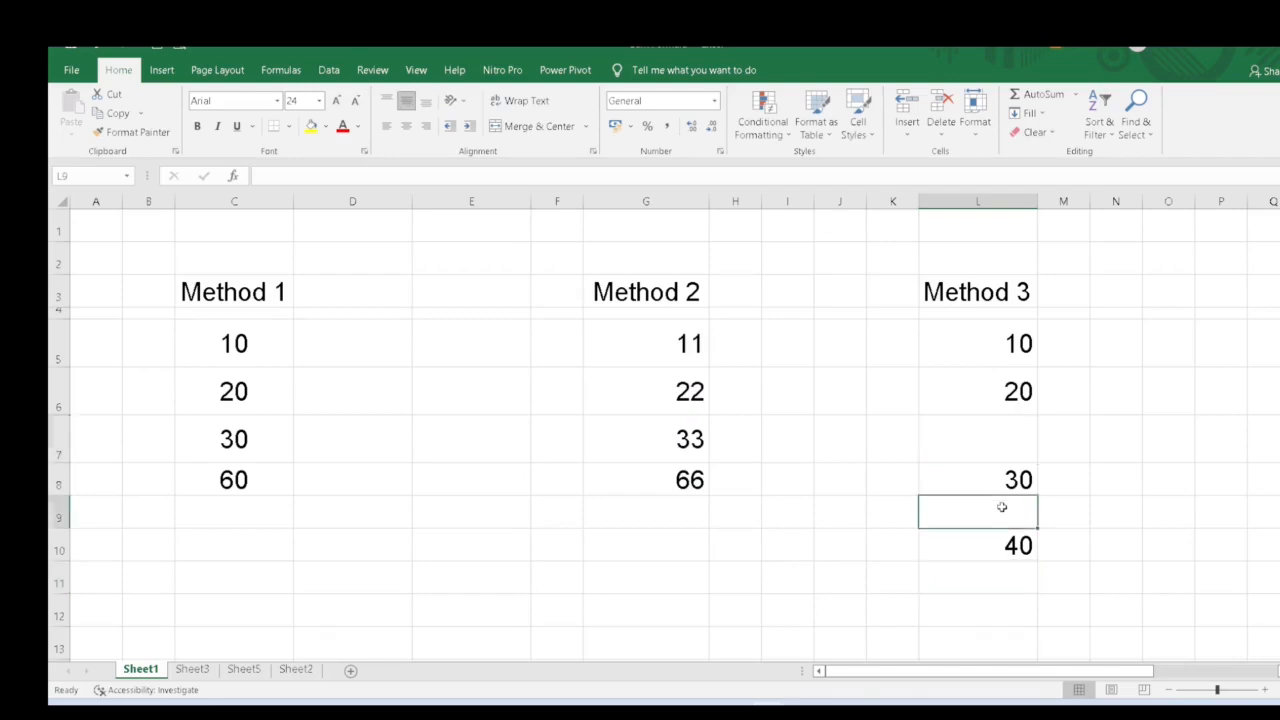
{"action": "left_click", "coordinate": [1015, 578]}
{"action": "key", "text": "alt+equal"}
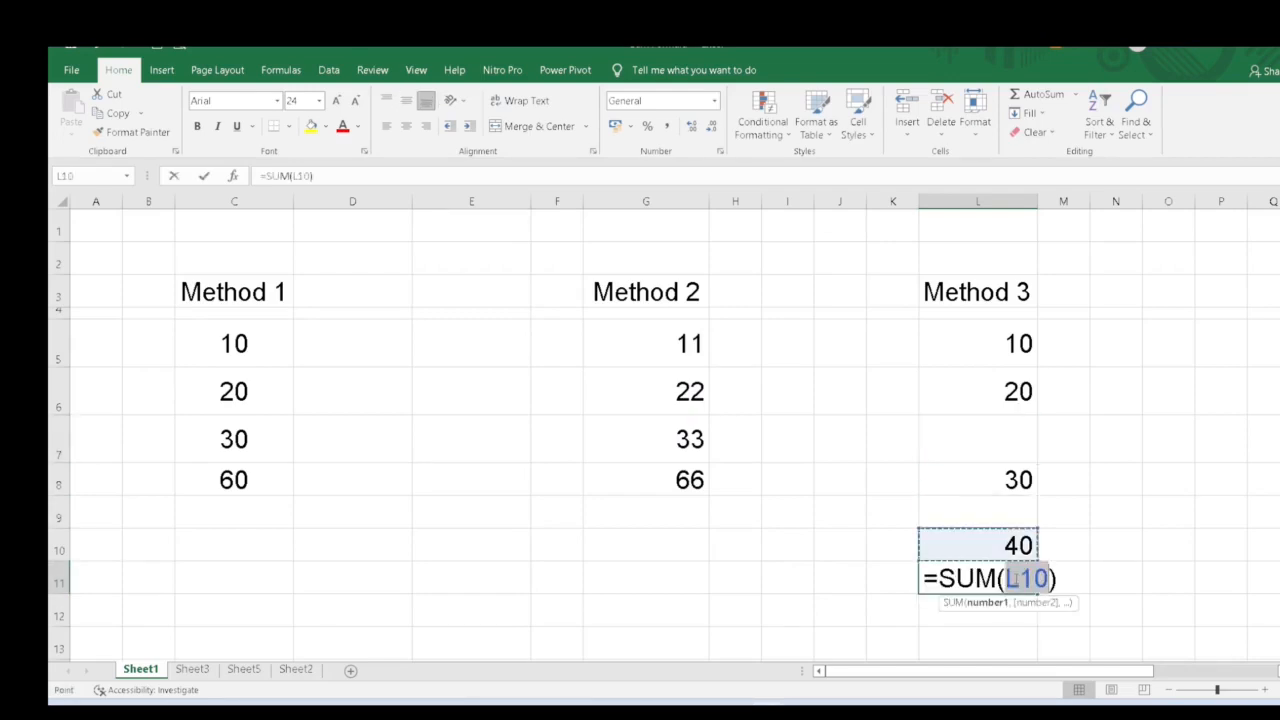
{"action": "key", "text": "Up"}
{"action": "key", "text": "Up"}
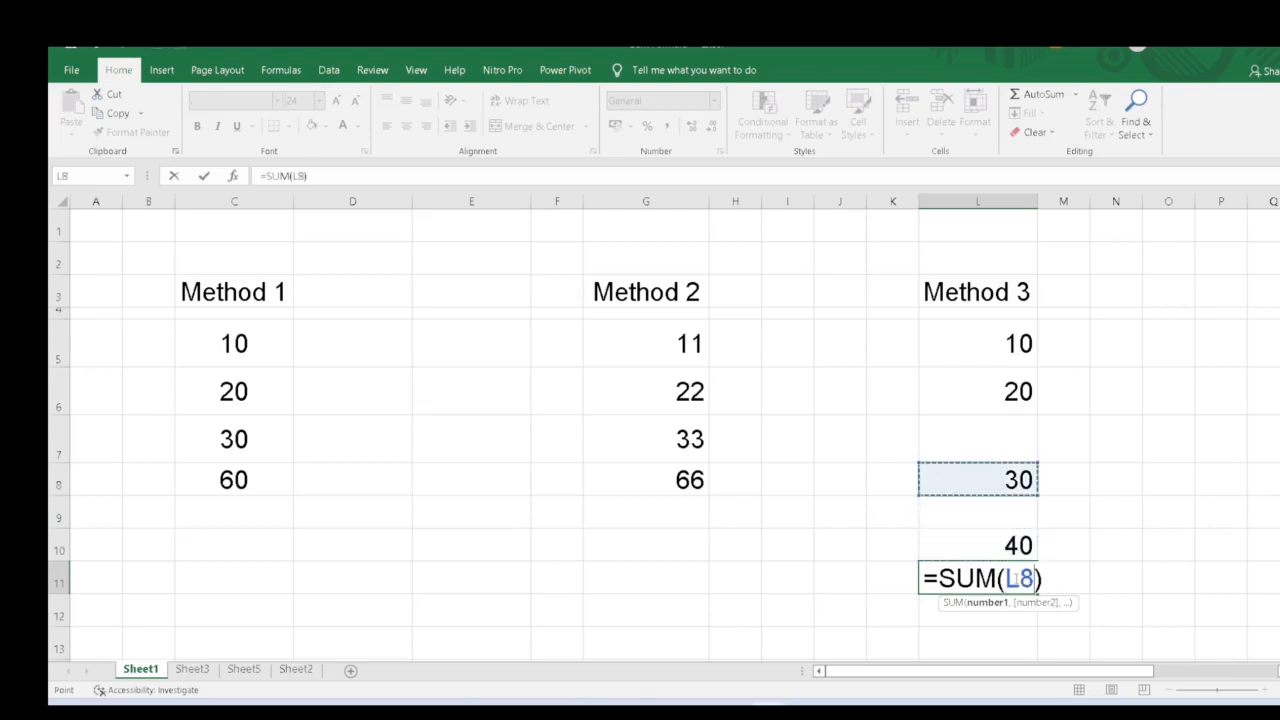
{"action": "key", "text": "Down"}
{"action": "key", "text": "Down"}
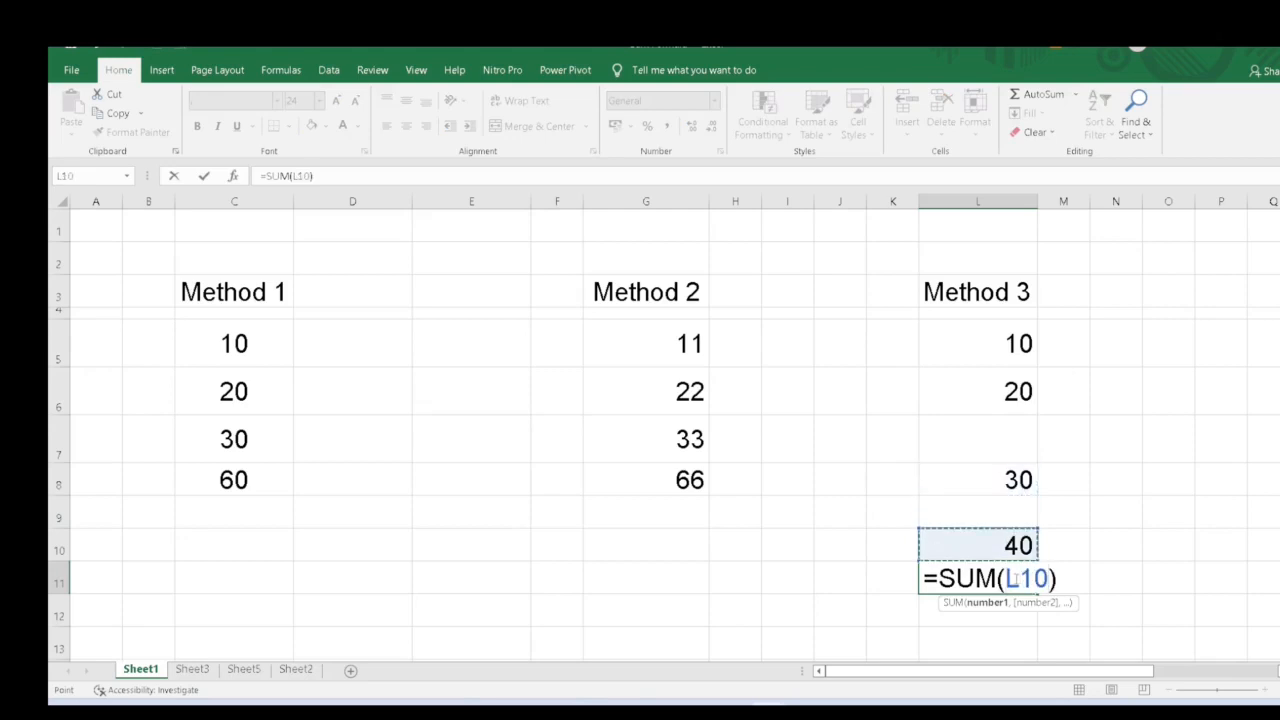
{"action": "key", "text": "Escape"}
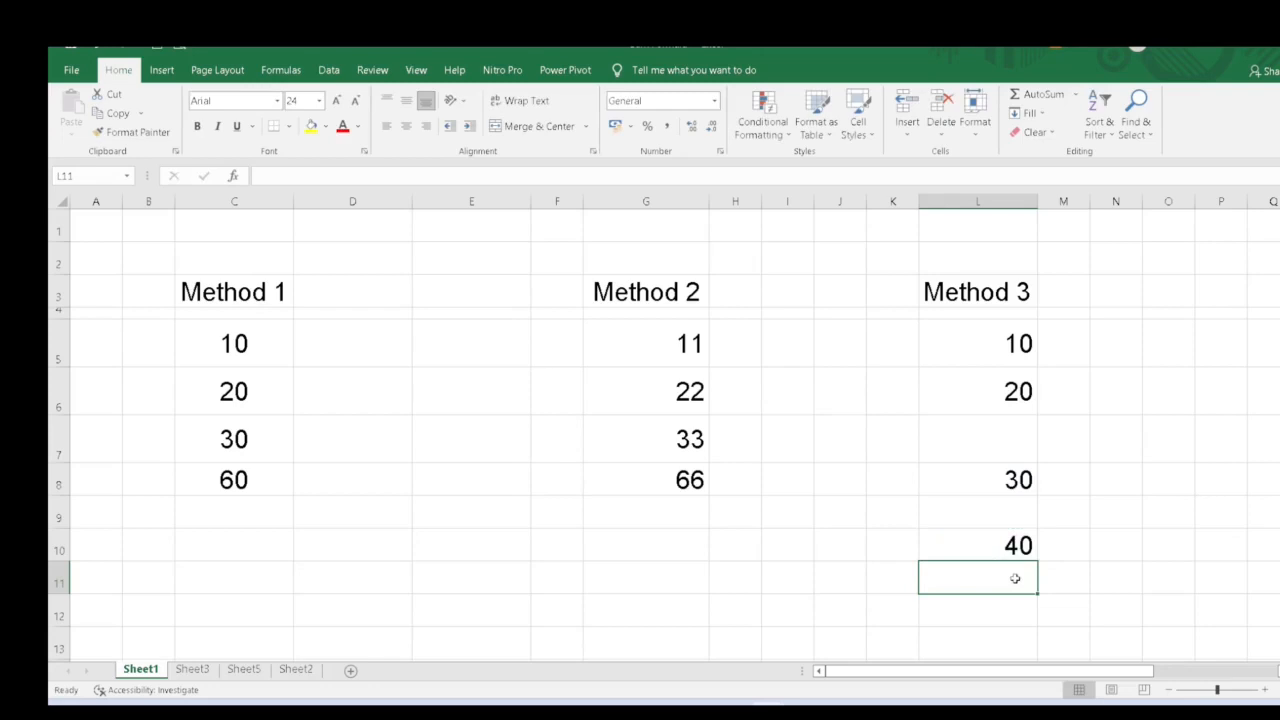
- Enter =sum(L5:L10) in L11 to total the Method 3 column including its blank cells
{"action": "type", "text": "="}
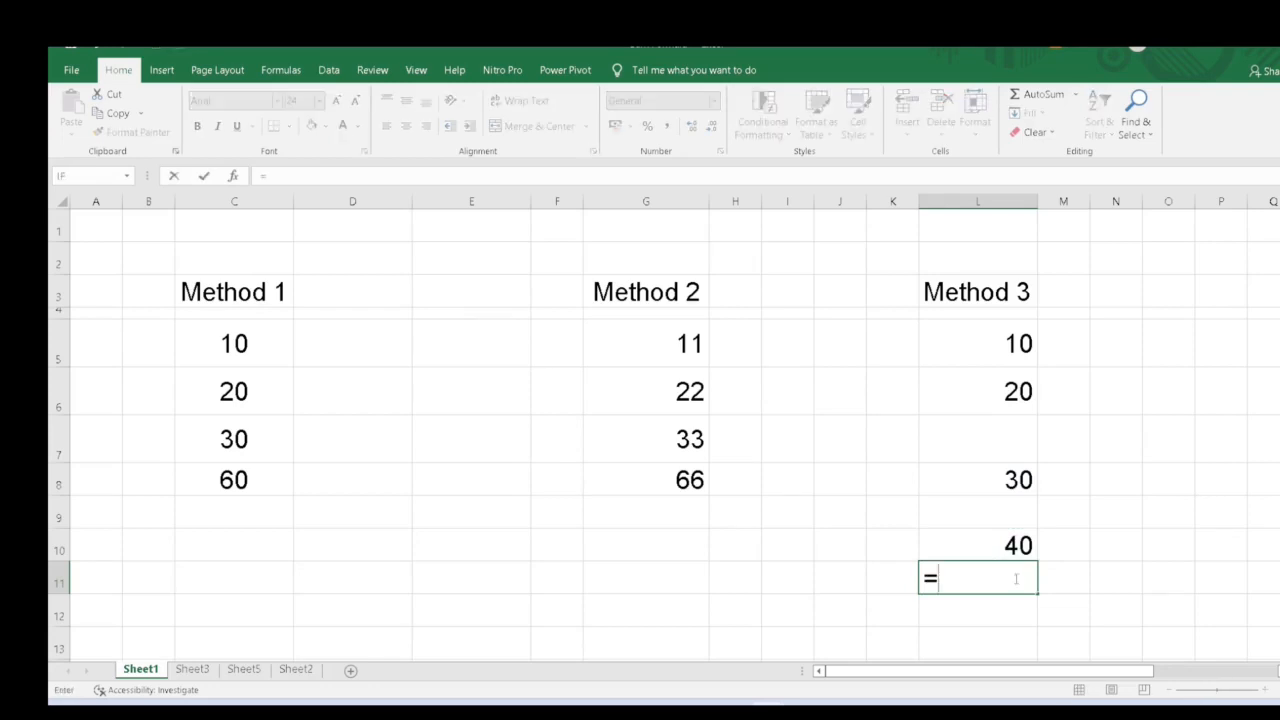
{"action": "type", "text": "sum("}
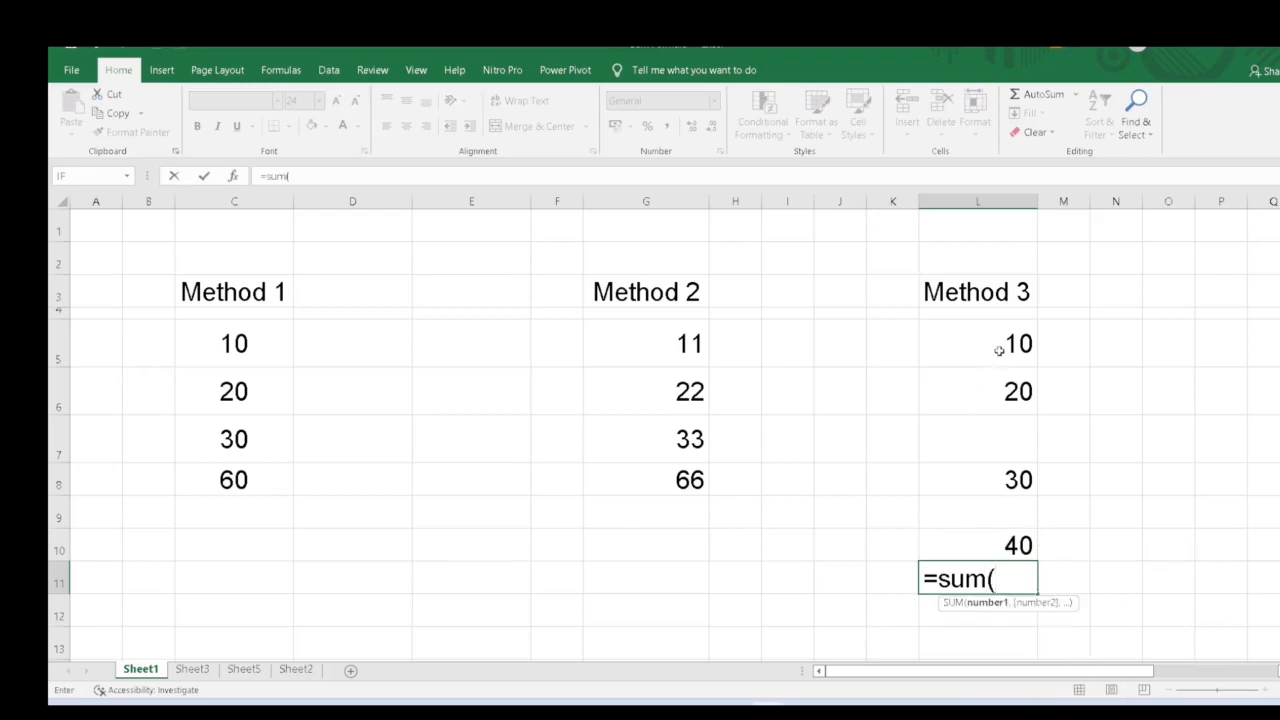
{"action": "left_click_drag", "start_coordinate": [1000, 346], "coordinate": [992, 535]}
{"action": "type", "text": ")"}
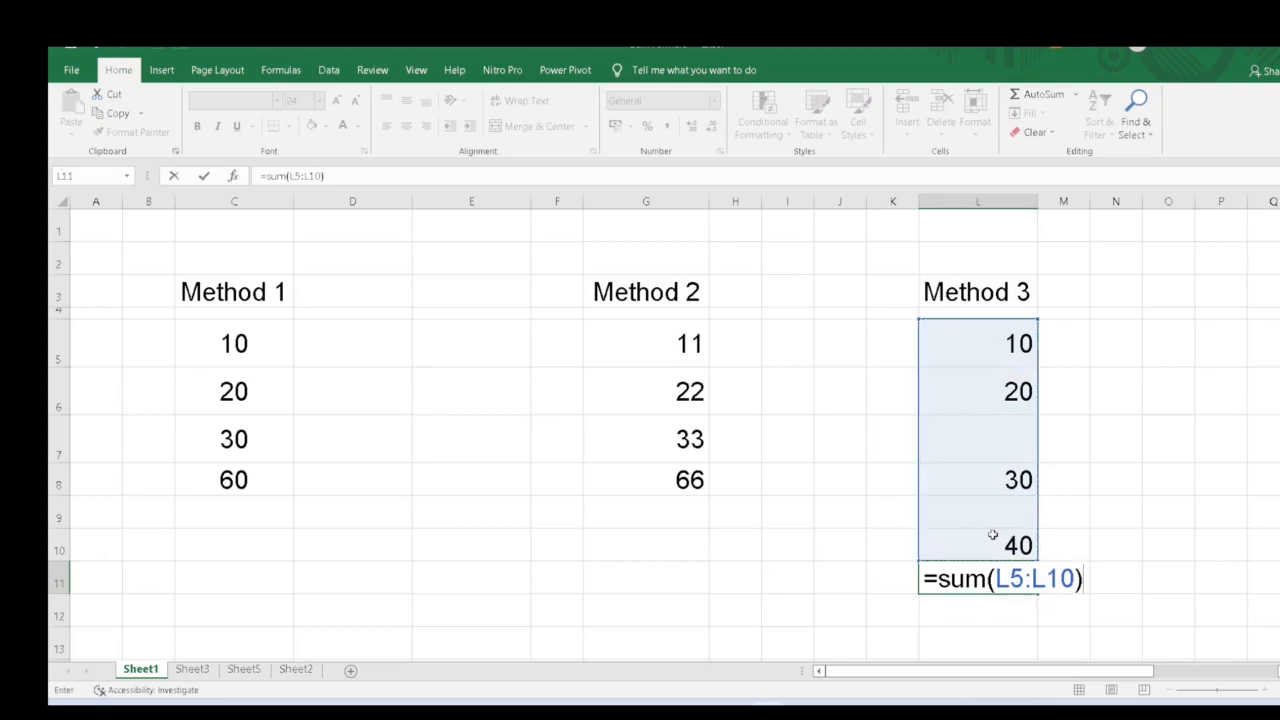
{"action": "key", "text": "Return"}
{"action": "key", "text": "Up"}
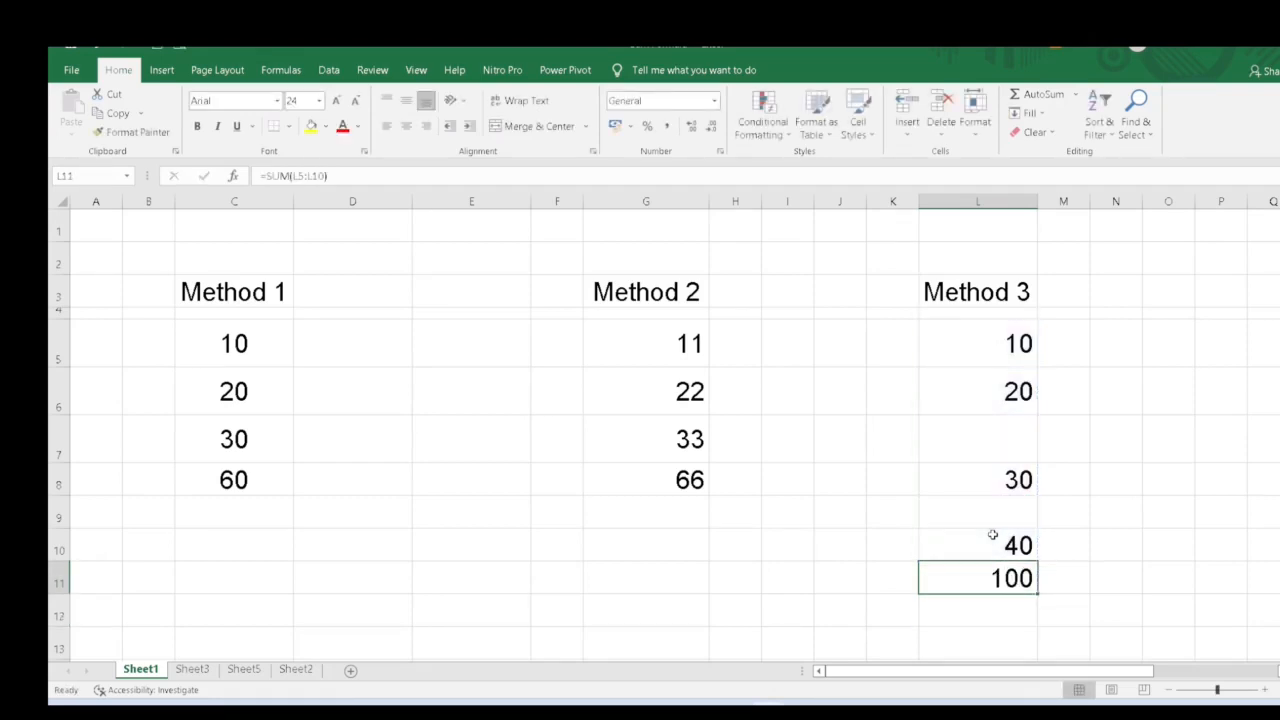
- Inspect the Method 4 table's headers and the Total formula in V6
{"action": "key", "text": "F2"}
{"action": "key", "text": "Escape"}
{"action": "key", "text": "Right"}
{"action": "key", "text": "Right"}
{"action": "key", "text": "Right"}
{"action": "key", "text": "Right"}
{"action": "key", "text": "Right"}
{"action": "key", "text": "Right"}
{"action": "key", "text": "Right"}
{"action": "key", "text": "Right"}
{"action": "key", "text": "Right"}
{"action": "key", "text": "Right"}
{"action": "key", "text": "Right"}
{"action": "key", "text": "Right"}
{"action": "key", "text": "Right"}
{"action": "key", "text": "Right"}
{"action": "key", "text": "Right"}
{"action": "key", "text": "Right"}
{"action": "key", "text": "Right"}
{"action": "key", "text": "Right"}
{"action": "key", "text": "Right"}
{"action": "key", "text": "Right"}
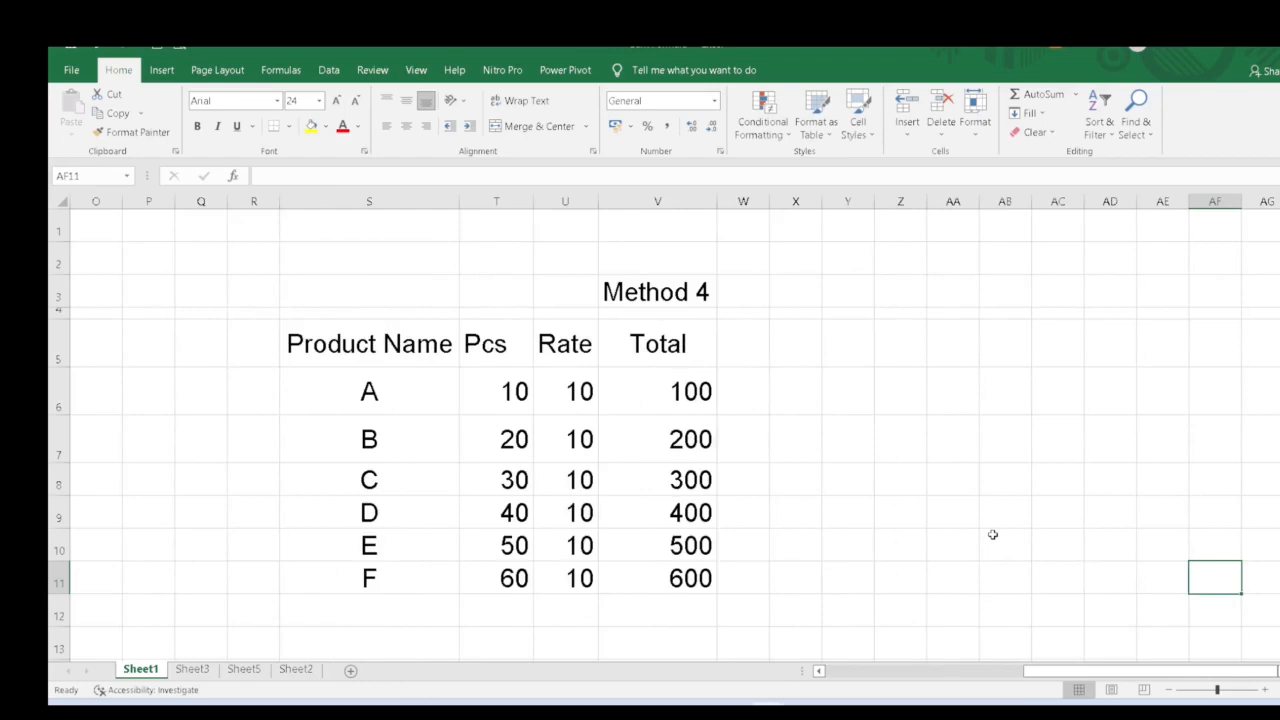
{"action": "key", "text": "Left"}
{"action": "key", "text": "Left"}
{"action": "key", "text": "Left"}
{"action": "key", "text": "Left"}
{"action": "key", "text": "Left"}
{"action": "key", "text": "Left"}
{"action": "key", "text": "Left"}
{"action": "key", "text": "Left"}
{"action": "key", "text": "Left"}
{"action": "key", "text": "Left"}
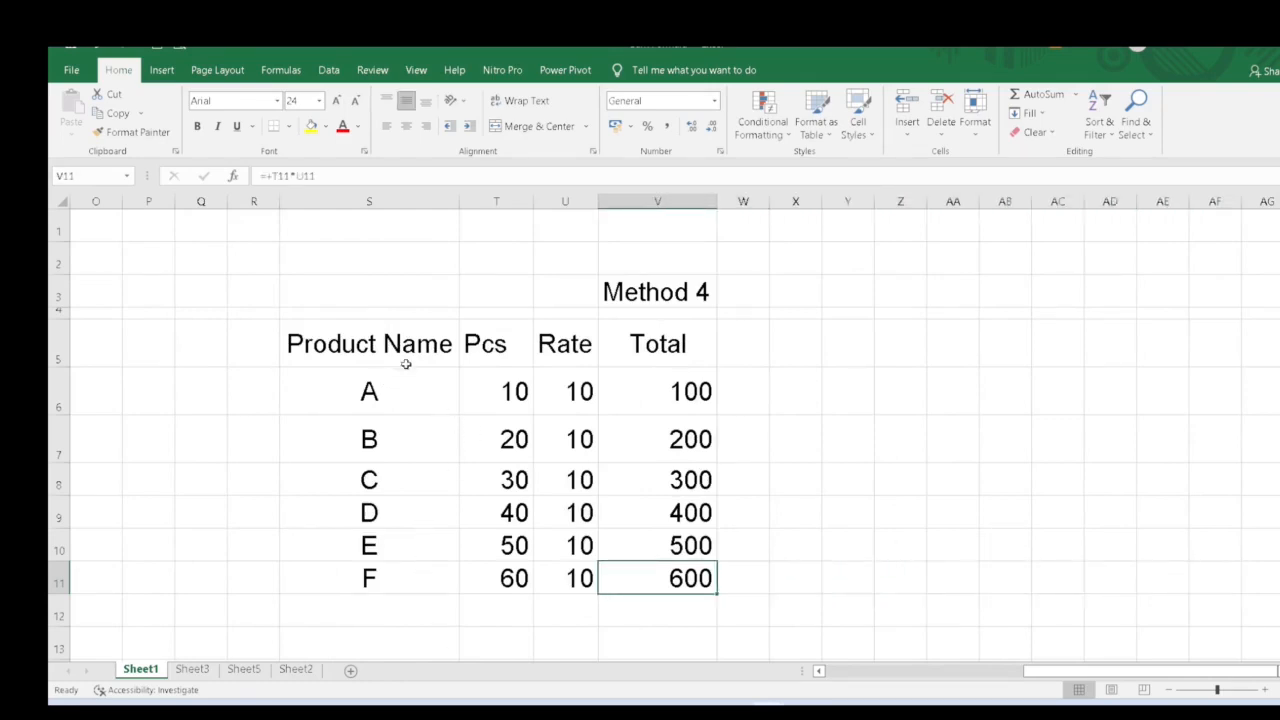
{"action": "left_click", "coordinate": [452, 341]}
{"action": "left_click", "coordinate": [494, 344]}
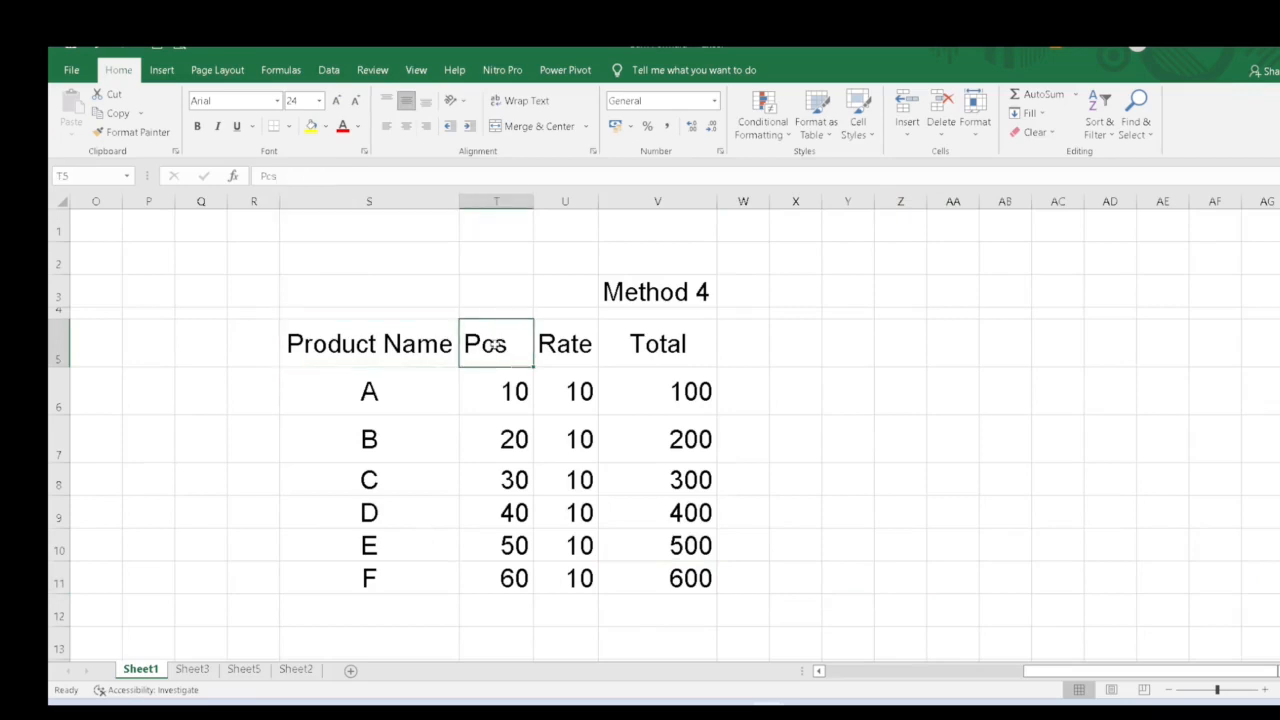
{"action": "left_click", "coordinate": [560, 345]}
{"action": "left_click", "coordinate": [637, 345]}
{"action": "left_click", "coordinate": [671, 382]}
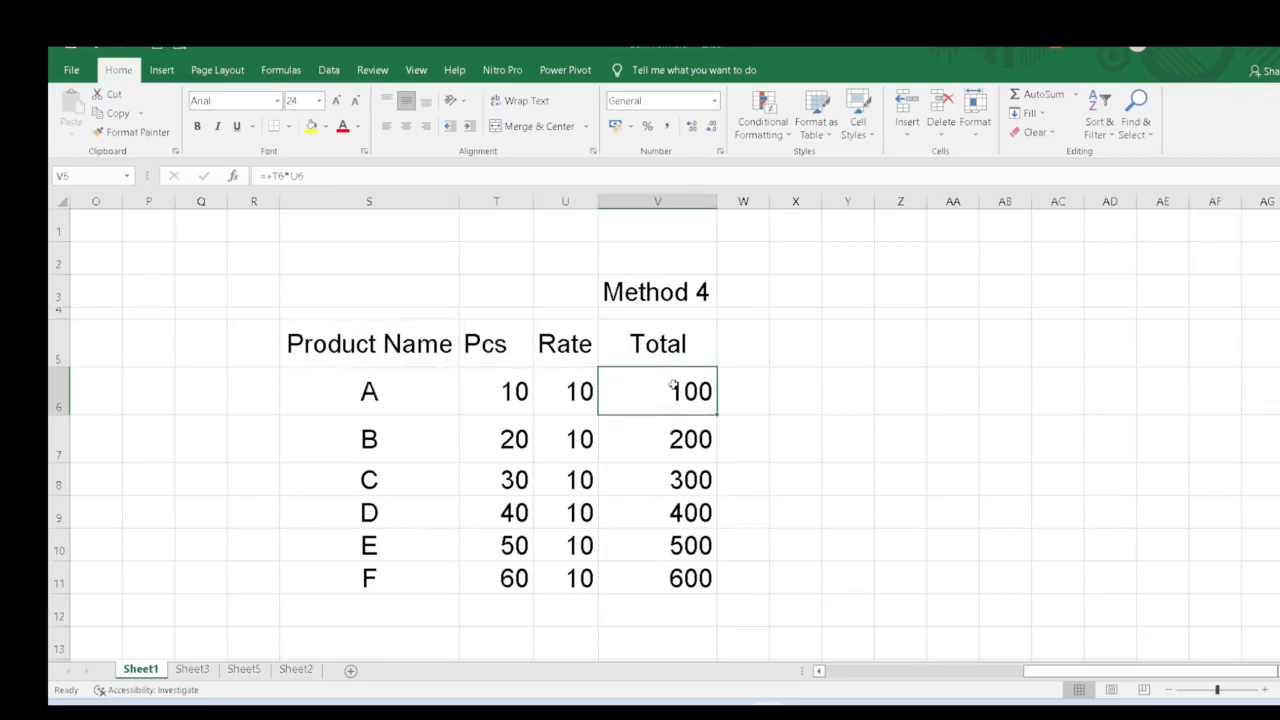
{"action": "double_click", "coordinate": [671, 382]}
{"action": "key", "text": "Escape"}
- Replace product B's Pcs value with NA
{"action": "left_click", "coordinate": [508, 441]}
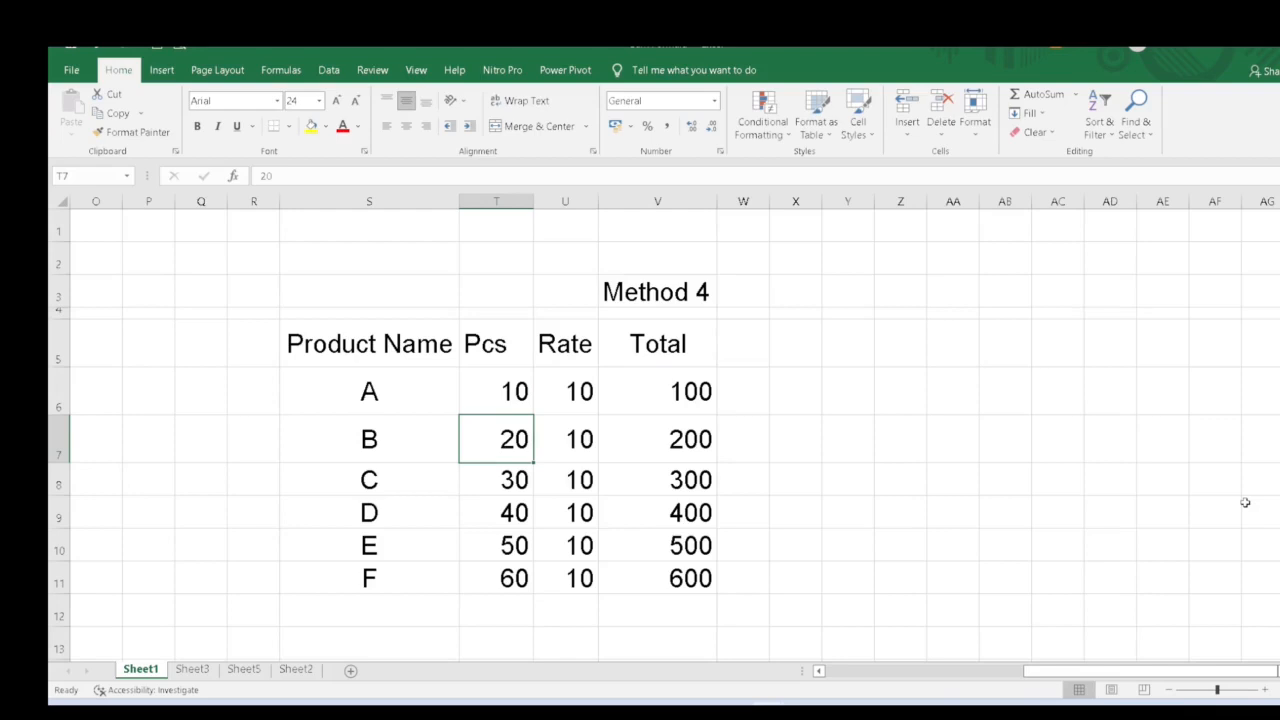
{"action": "type", "text": "NA"}
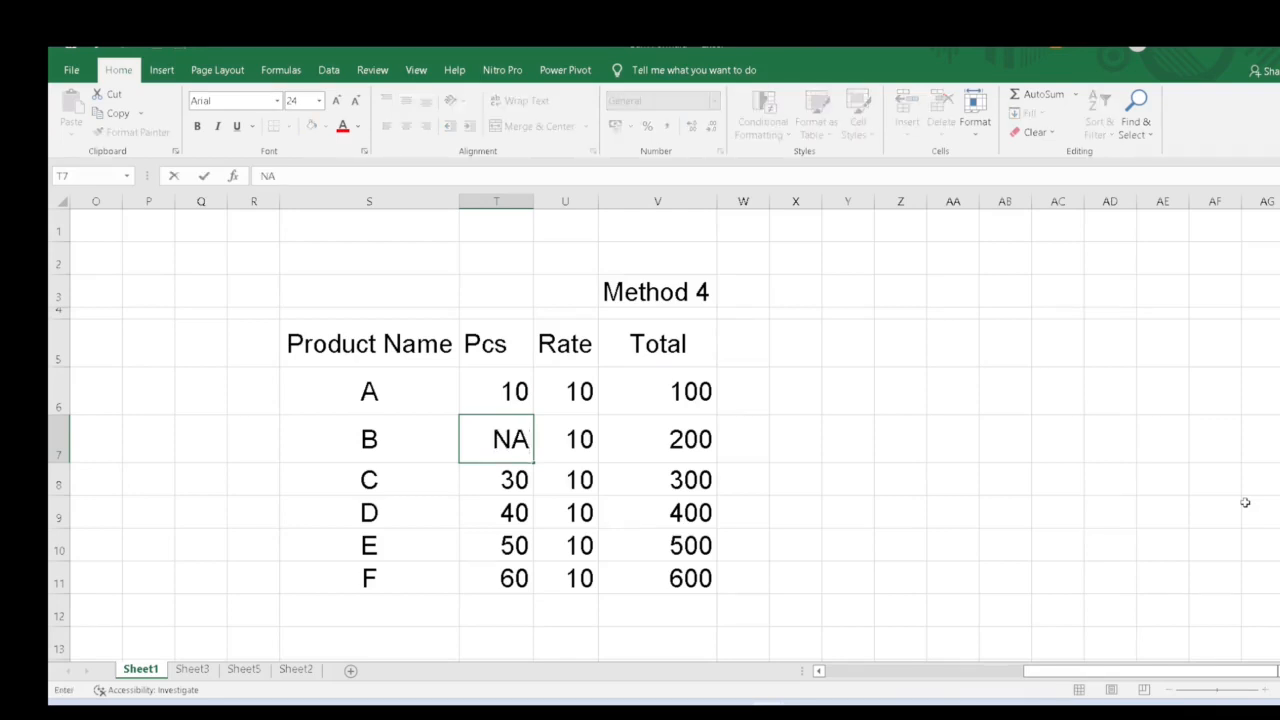
{"action": "key", "text": "Return"}
{"action": "key", "text": "Right"}
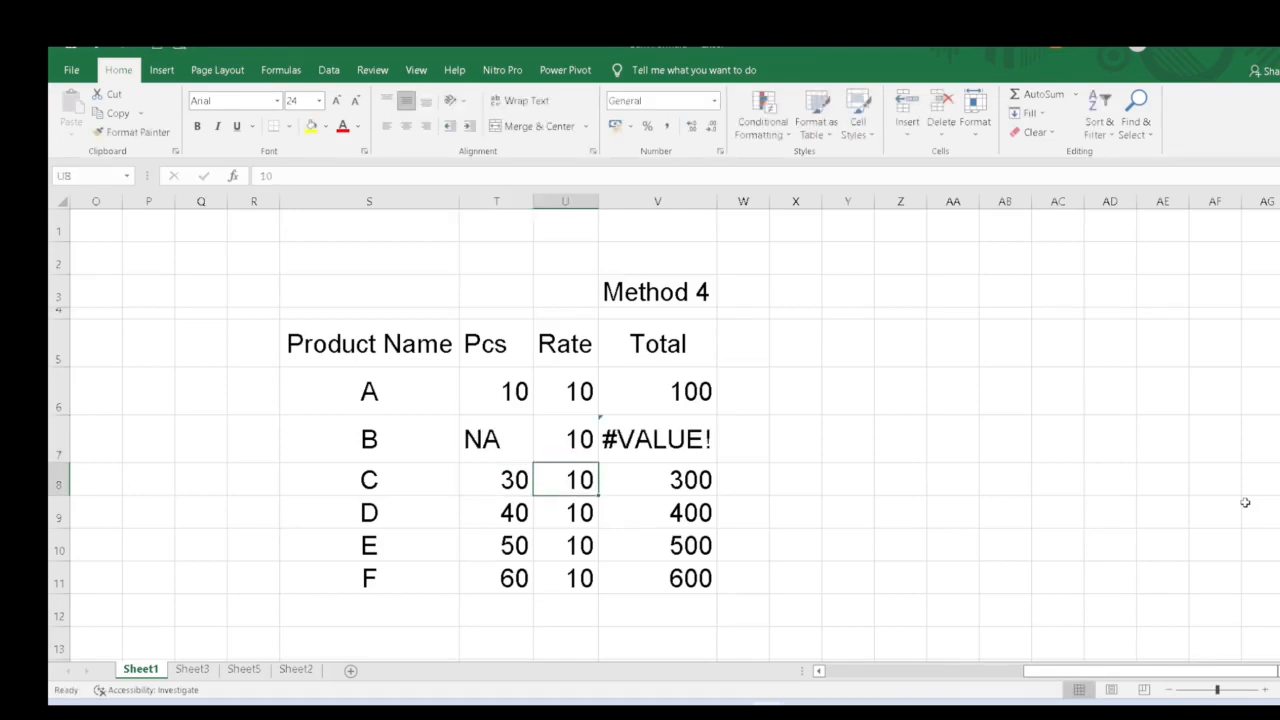
{"action": "key", "text": "Right"}
{"action": "key", "text": "Up"}
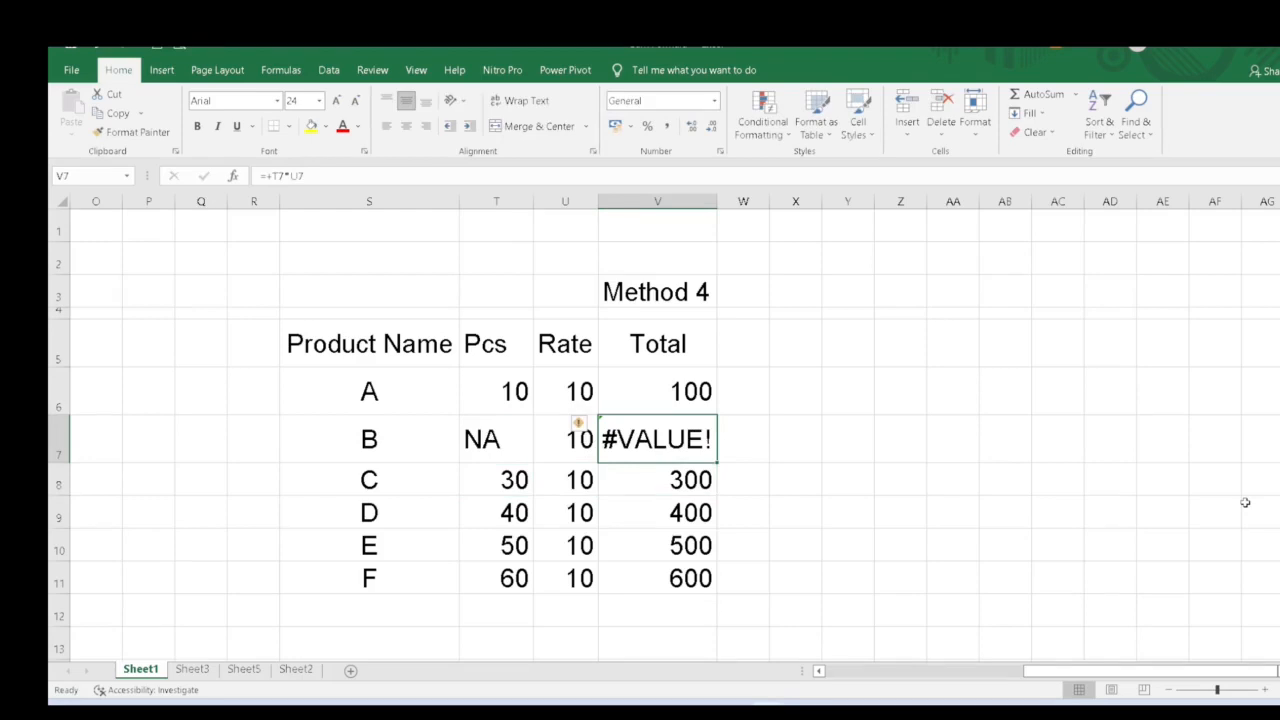
- Edit product E's Total formula in V10 to divide the result by 0
{"action": "key", "text": "Down"}
{"action": "key", "text": "Down"}
{"action": "key", "text": "Down"}
{"action": "key", "text": "F2"}
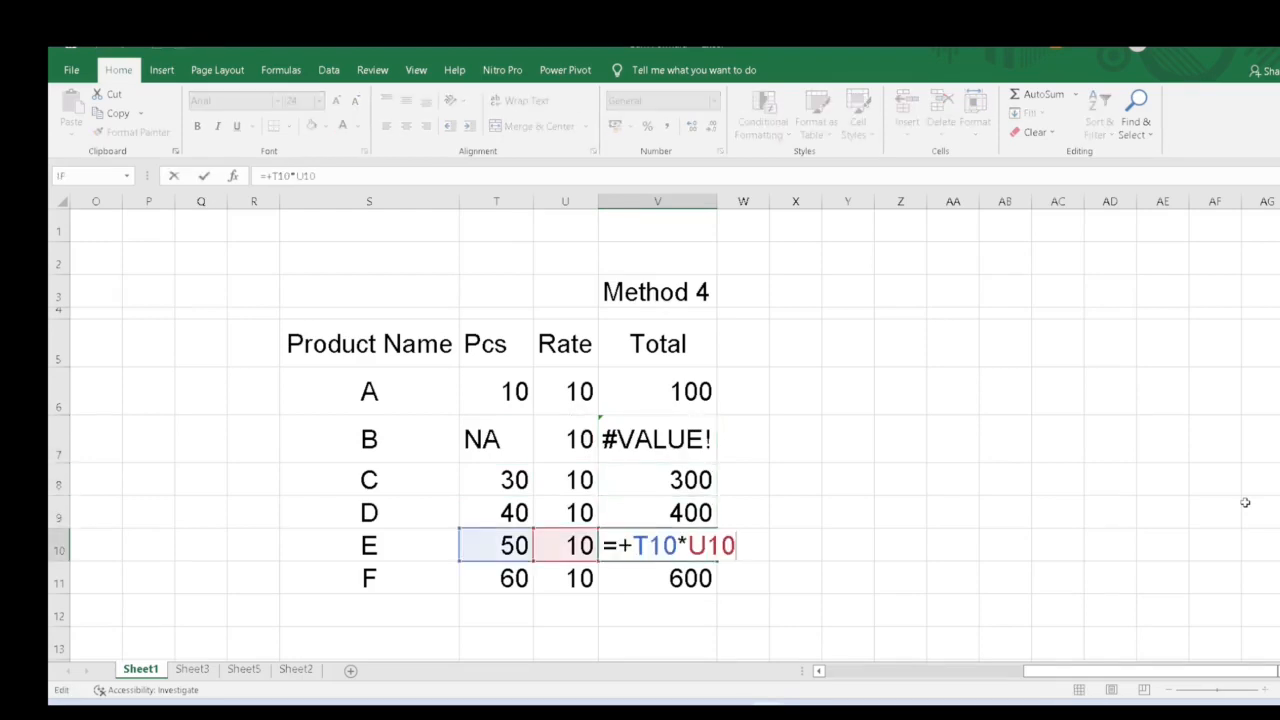
{"action": "type", "text": "/0"}
{"action": "key", "text": "Return"}
{"action": "key", "text": "Down"}
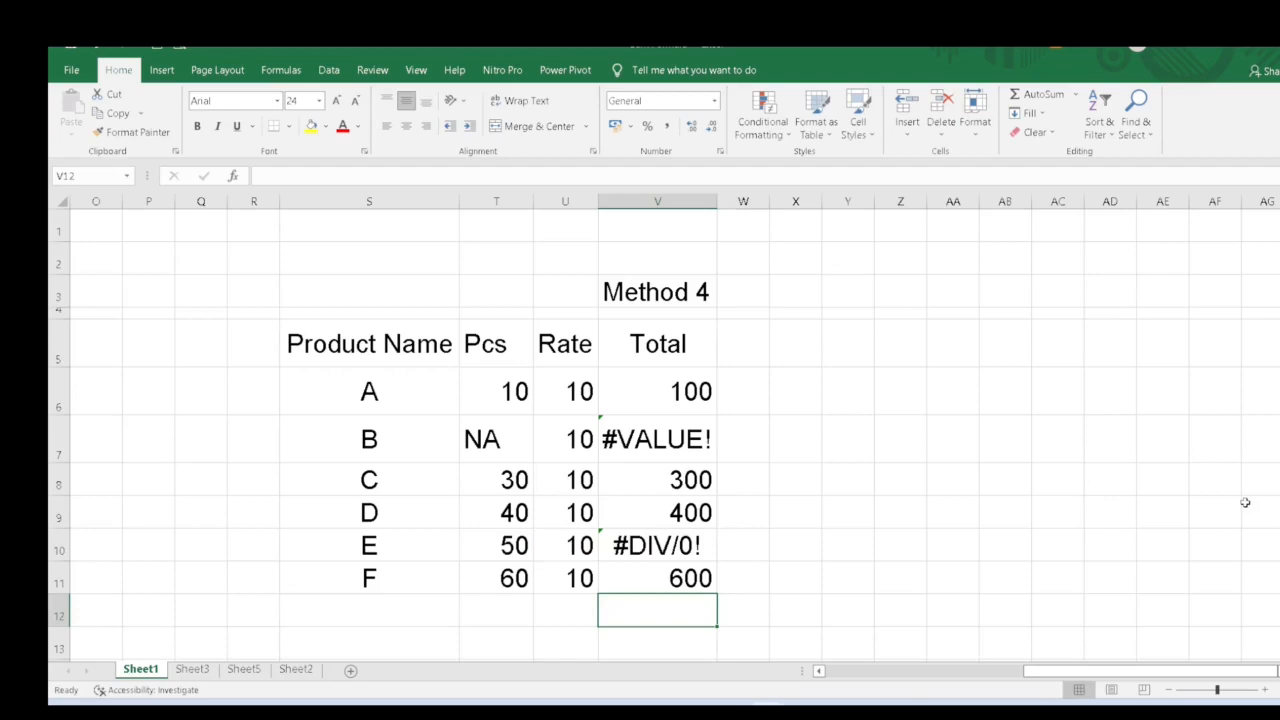
- Enter +SUM(V6:V11) in V12 below the Total column
{"action": "key", "text": "alt+equal"}
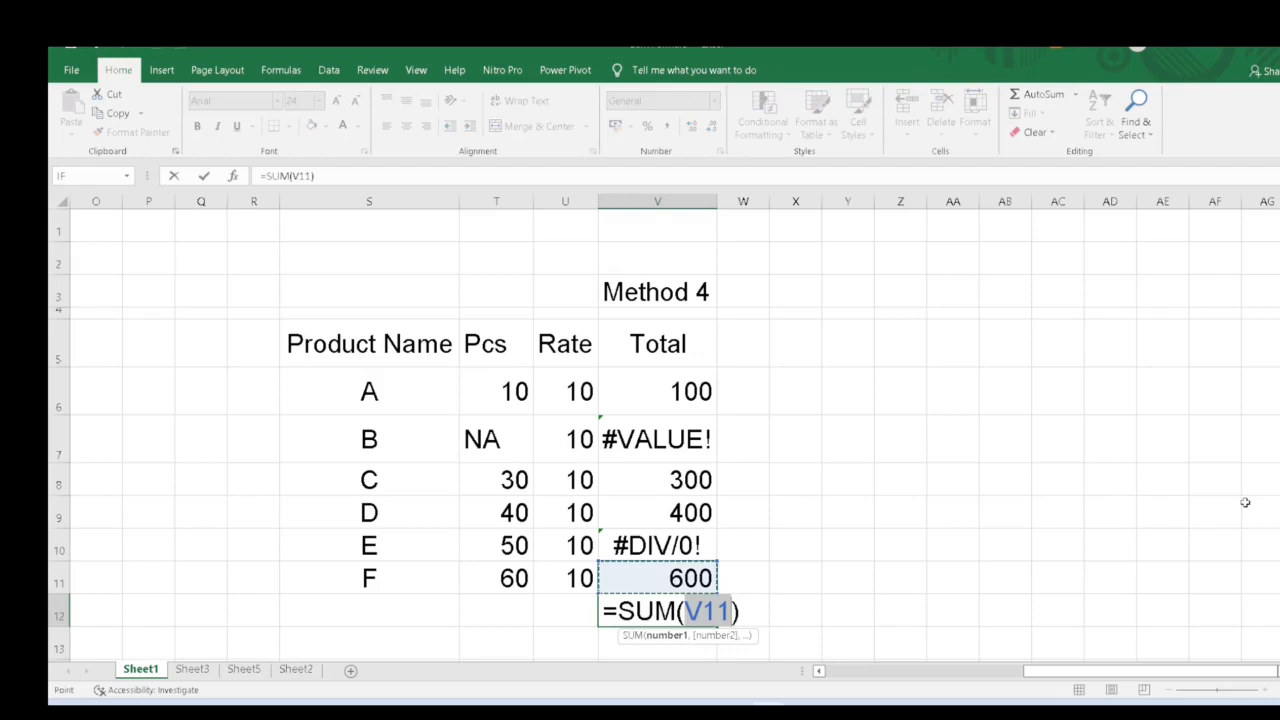
{"action": "key", "text": "Escape"}
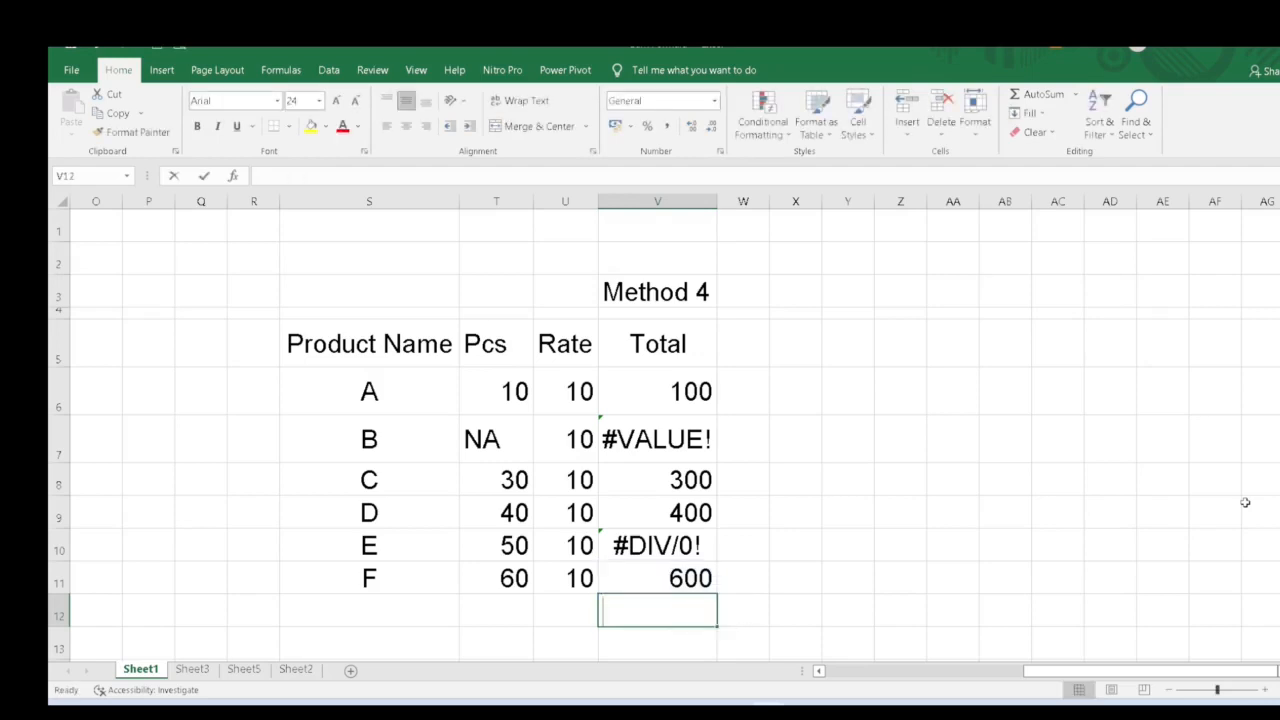
{"action": "type", "text": "+SUM("}
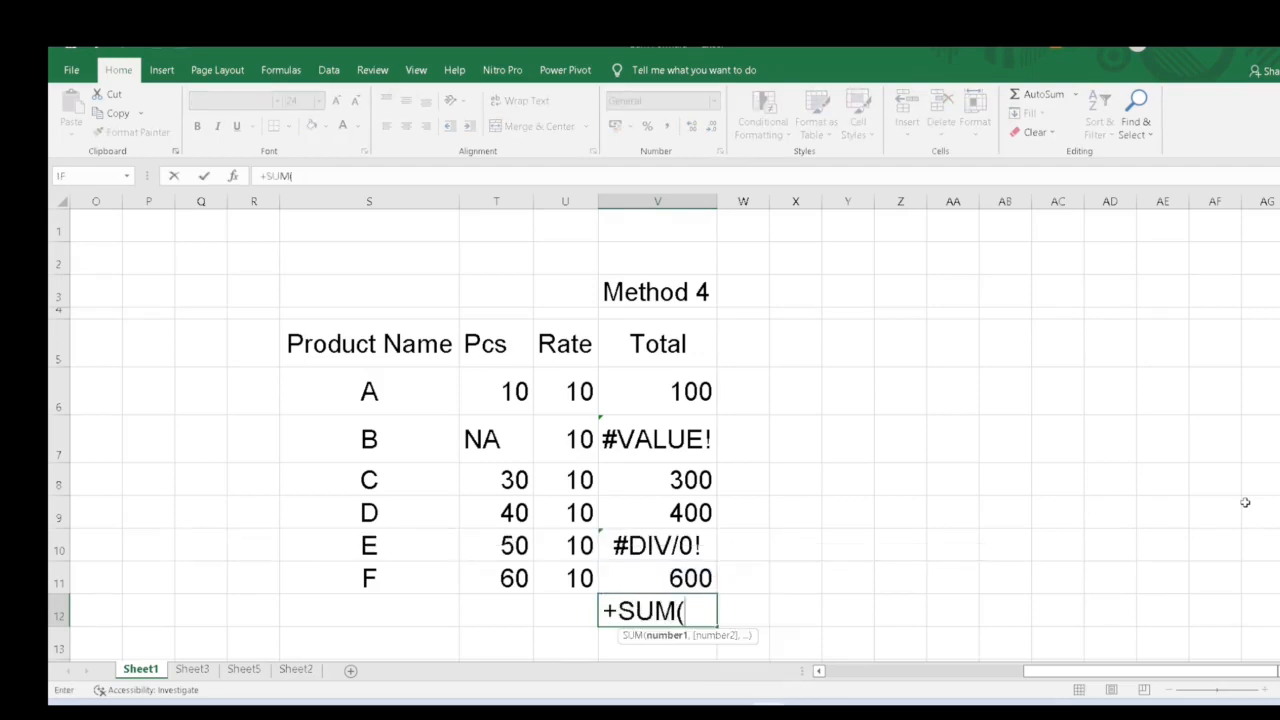
{"action": "left_click_drag", "start_coordinate": [687, 393], "coordinate": [667, 580]}
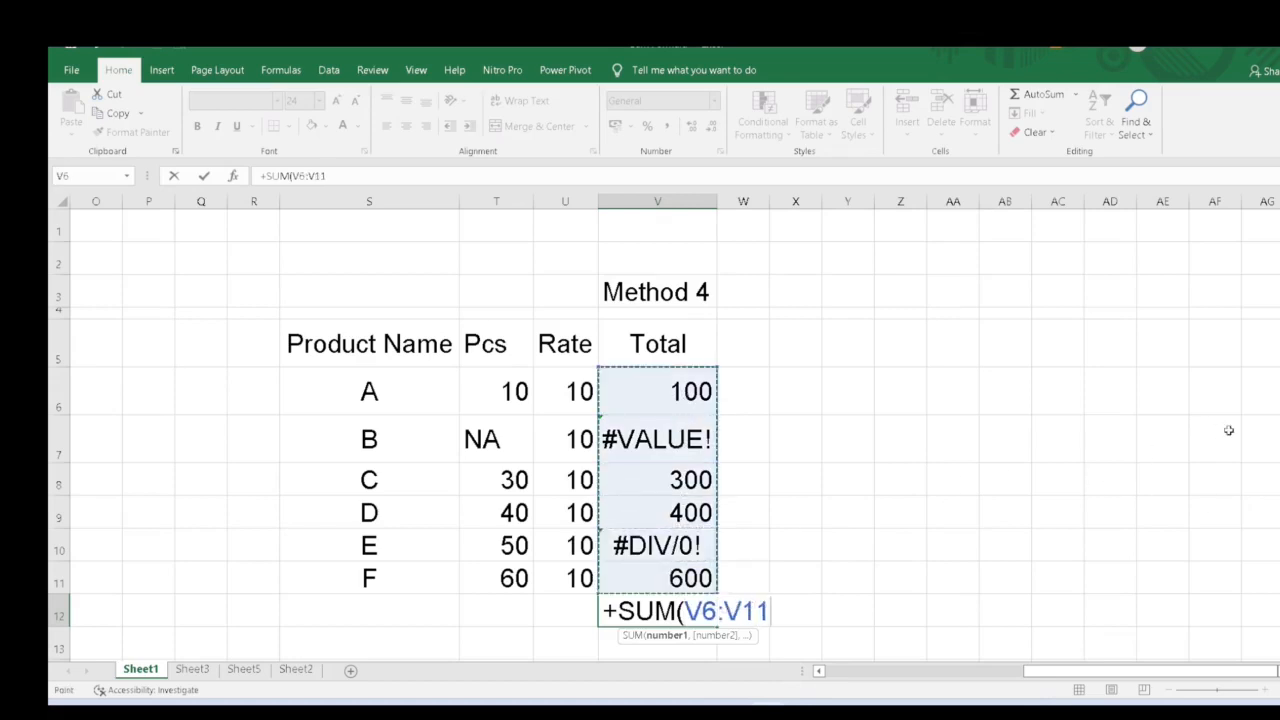
{"action": "type", "text": ")"}
{"action": "key", "text": "ctrl+Return"}
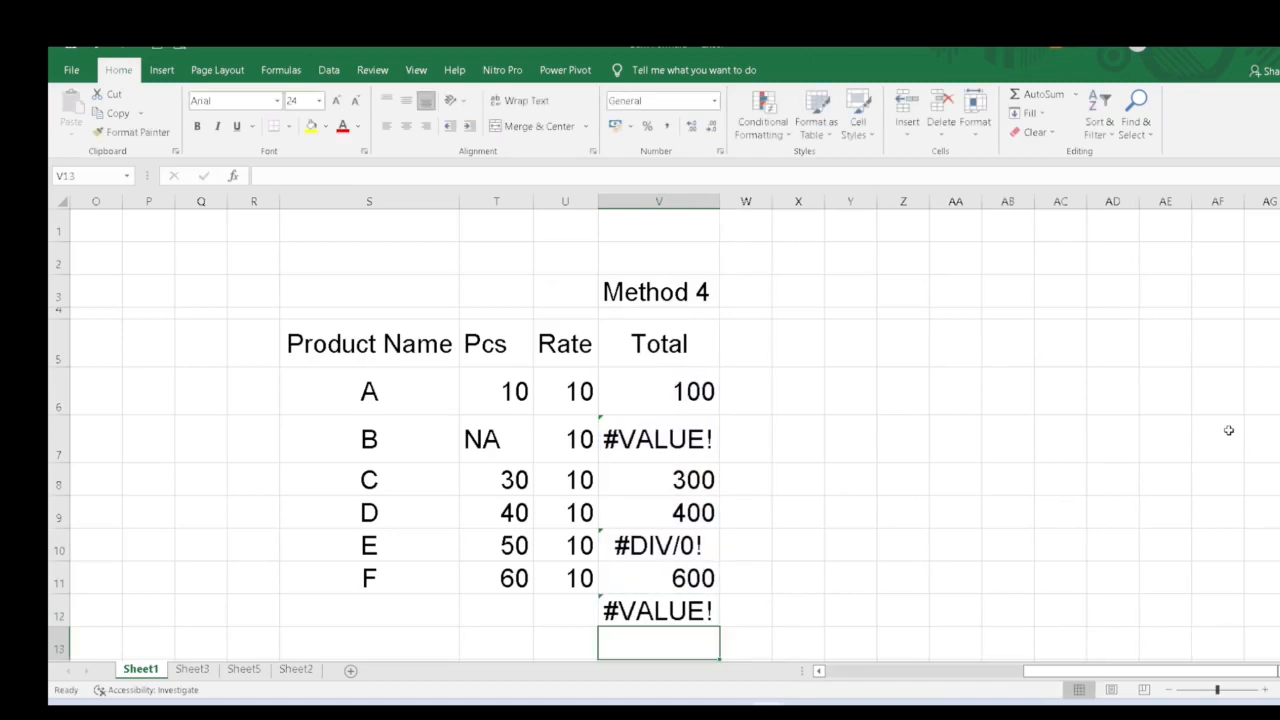
- Clear the sum formula from V12
{"action": "key", "text": "F2"}
{"action": "key", "text": "Escape"}
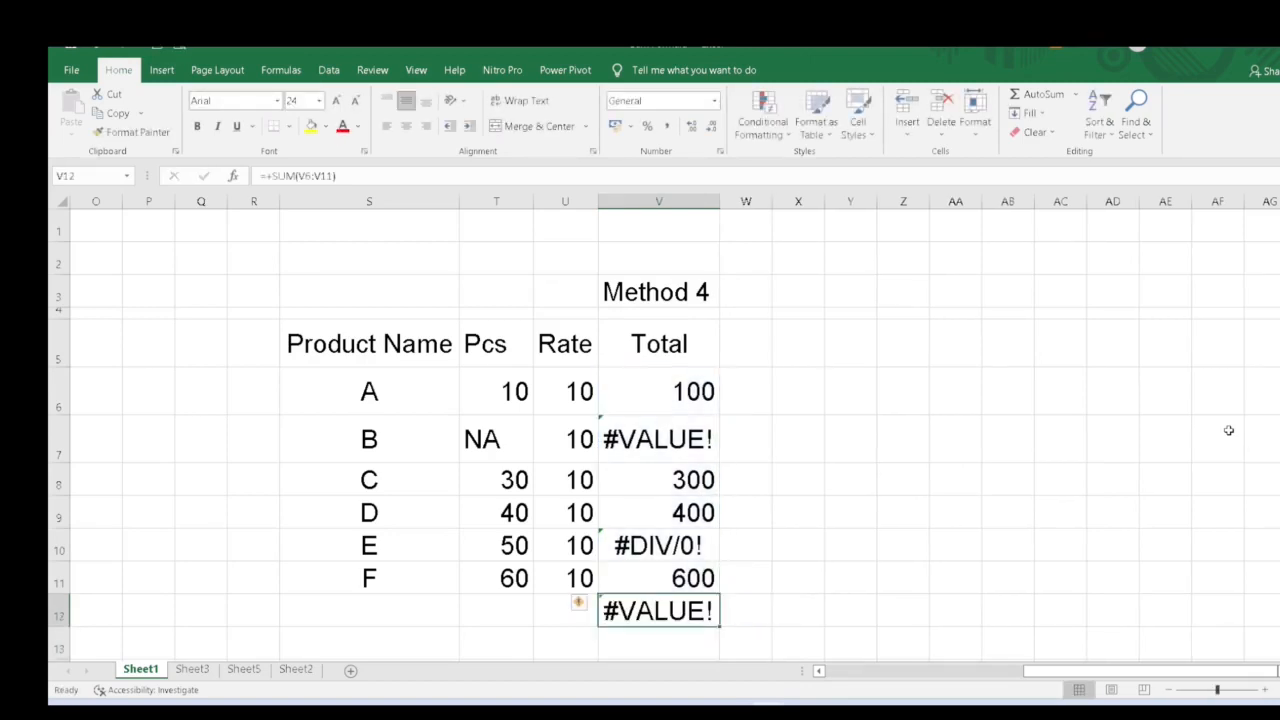
{"action": "key", "text": "Delete"}
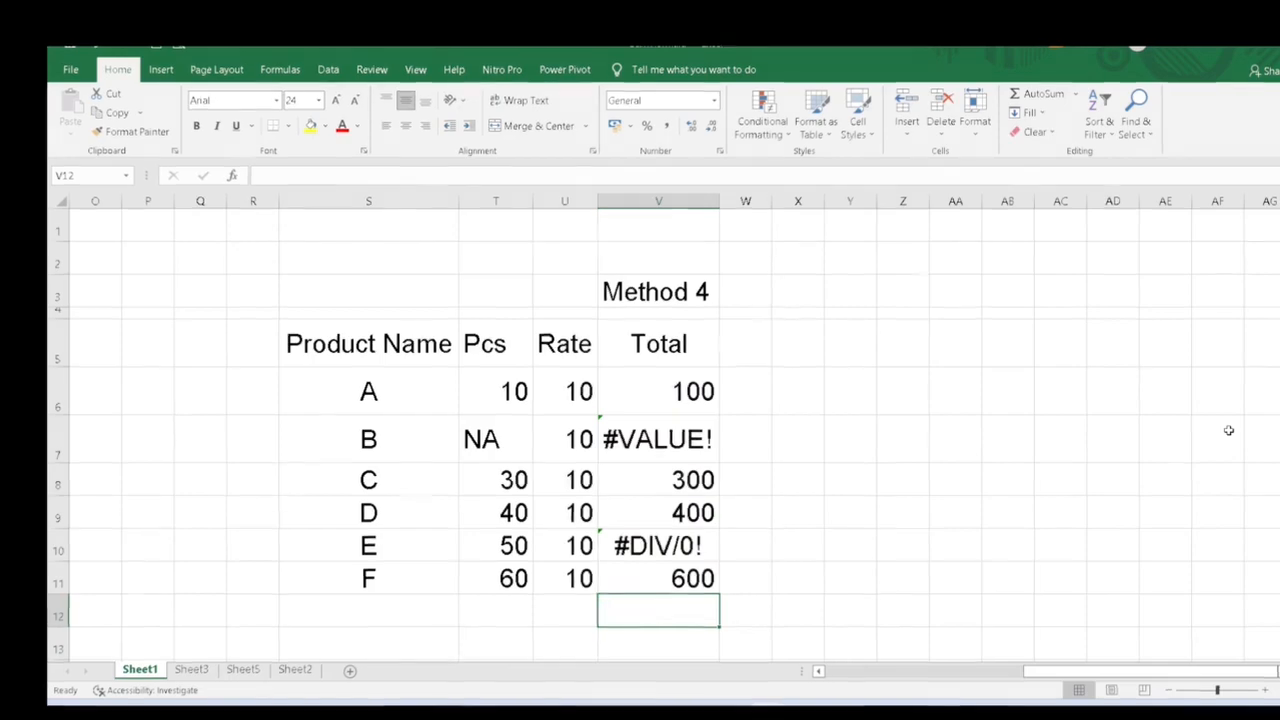
- Enter +AGGREGATE(9,6,V6:V11) in V12 to sum the Total column while ignoring error values
{"action": "type", "text": "+AGG"}
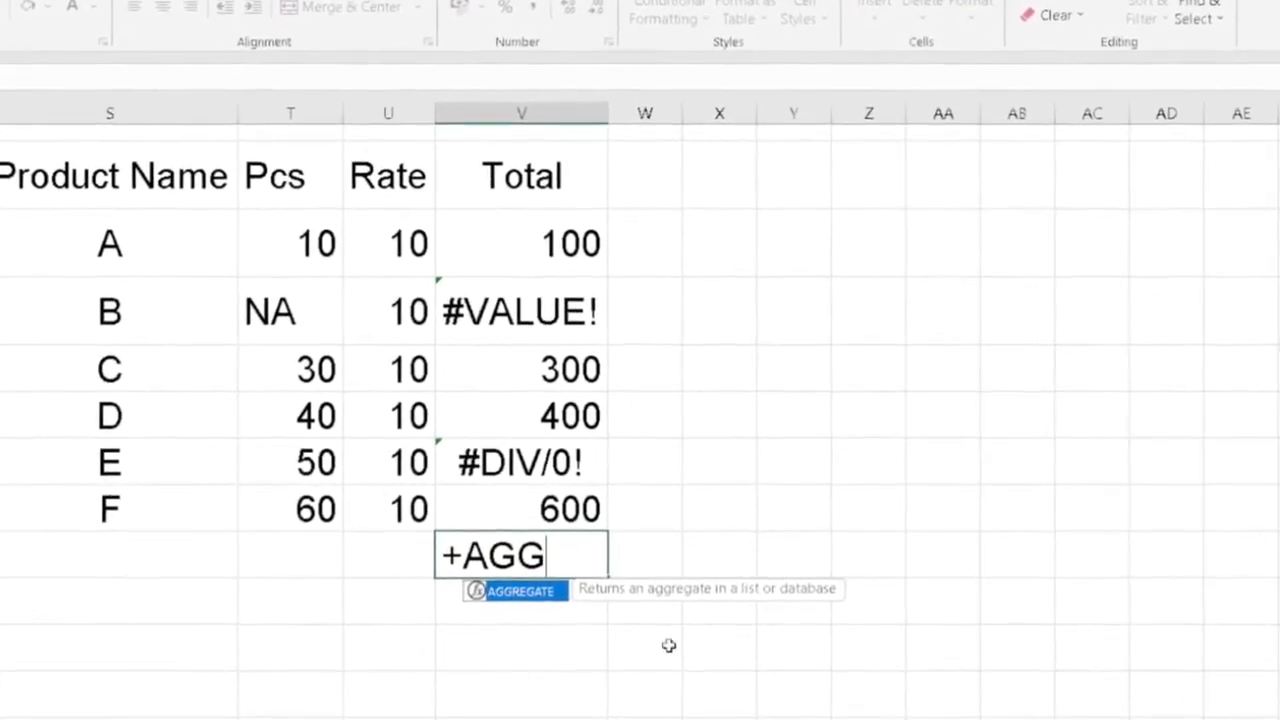
{"action": "double_click", "coordinate": [506, 616]}
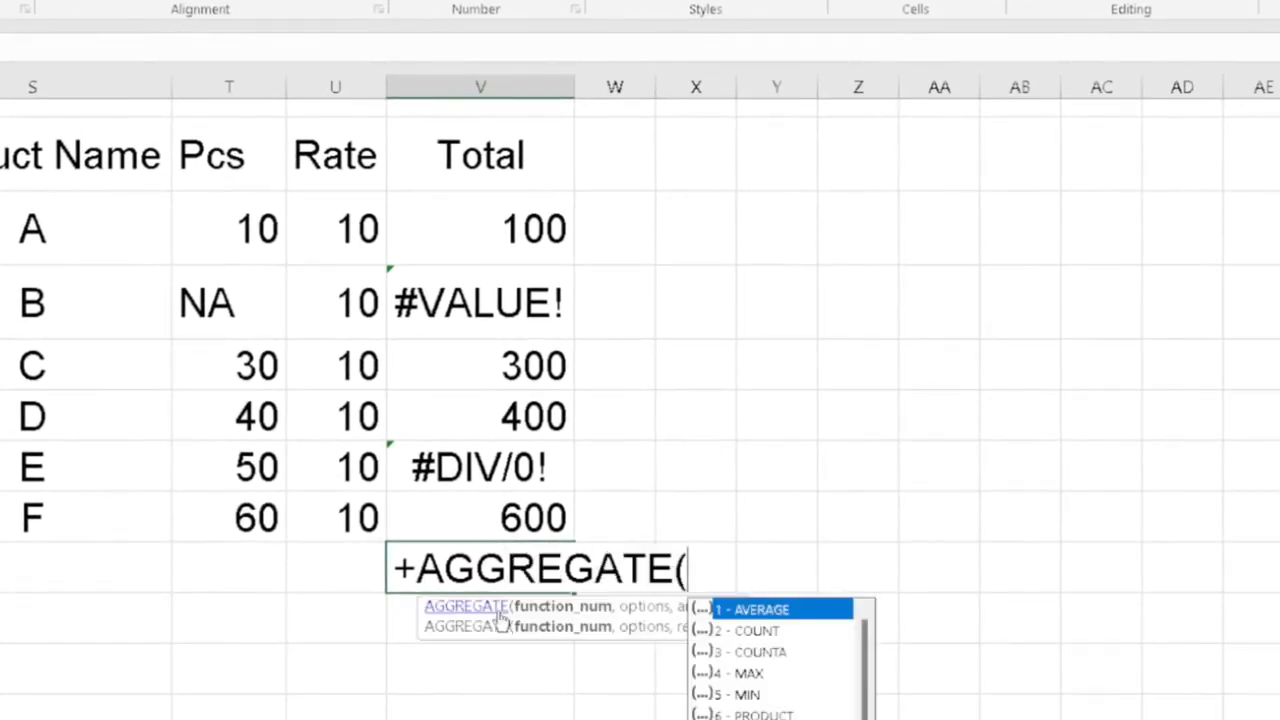
{"action": "scroll", "coordinate": [708, 590], "scroll_direction": "down", "scroll_amount": 1}
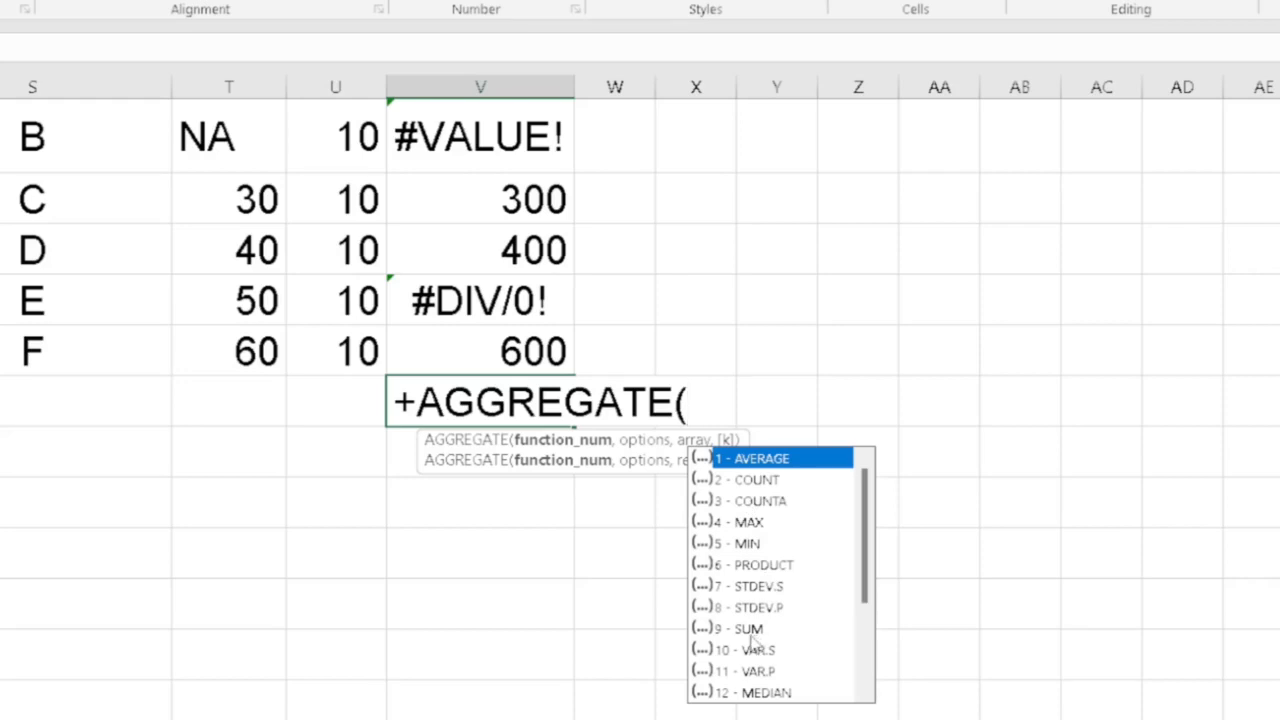
{"action": "type", "text": "9,"}
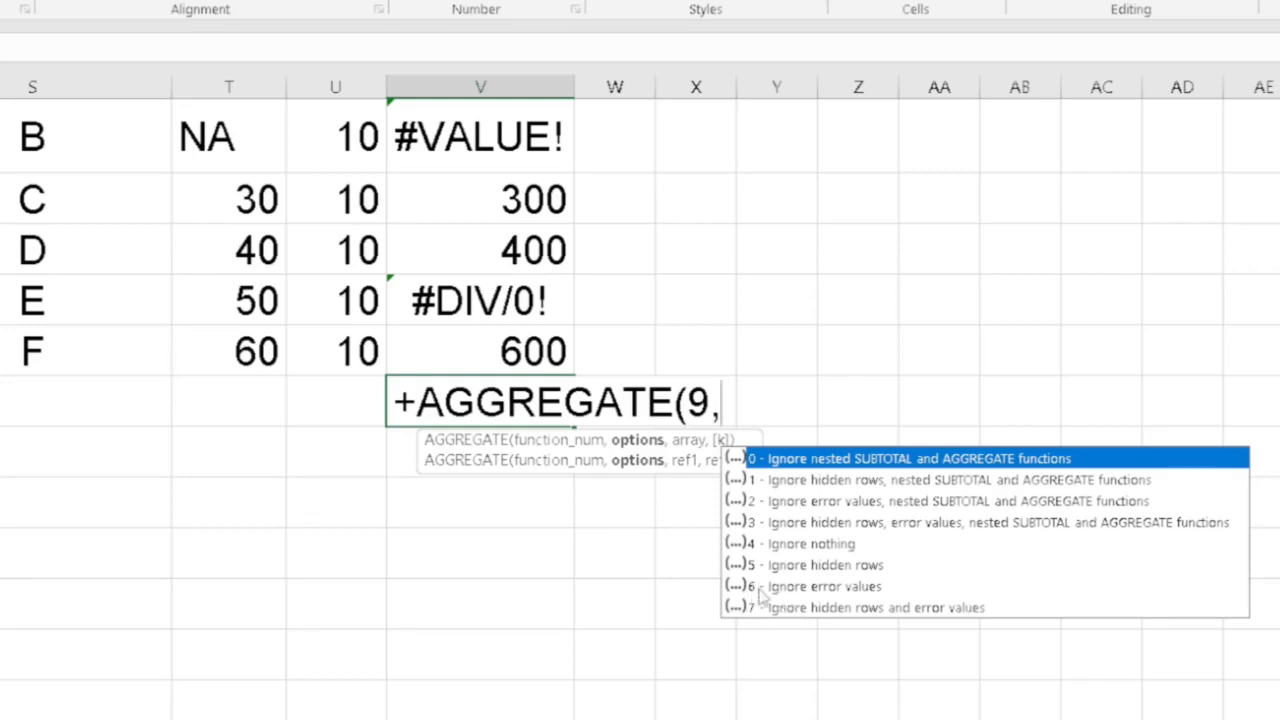
{"action": "type", "text": "6"}
{"action": "scroll", "coordinate": [758, 593], "scroll_direction": "up", "scroll_amount": 2}
{"action": "scroll", "coordinate": [525, 582], "scroll_direction": "down", "scroll_amount": 1}
{"action": "type", "text": ","}
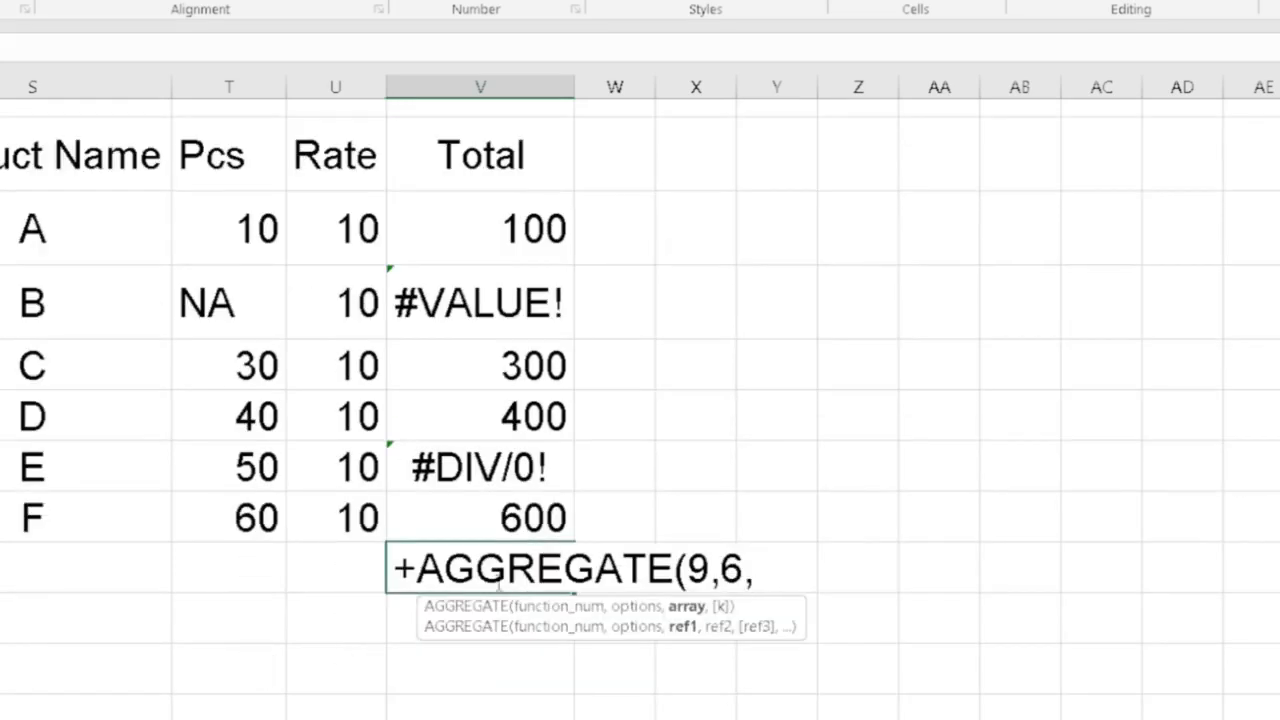
{"action": "left_click", "coordinate": [456, 226]}
{"action": "left_click_drag", "start_coordinate": [456, 226], "coordinate": [466, 500]}
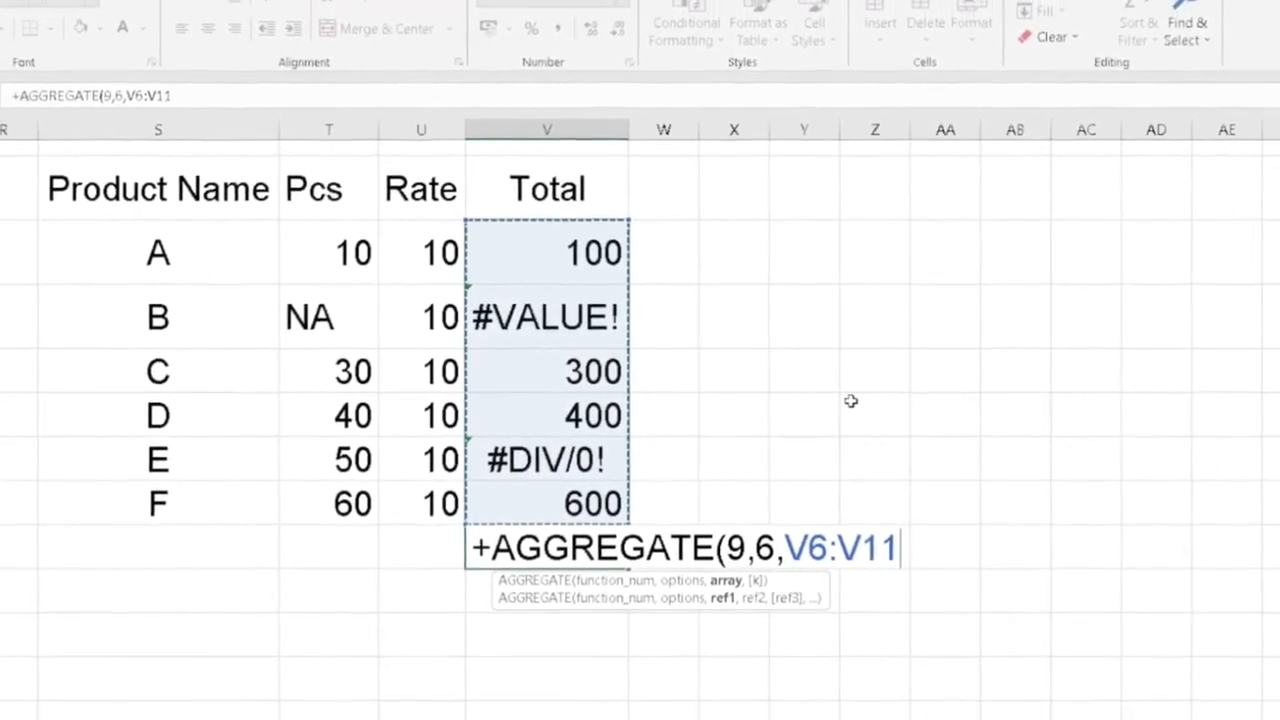
{"action": "type", "text": ")"}
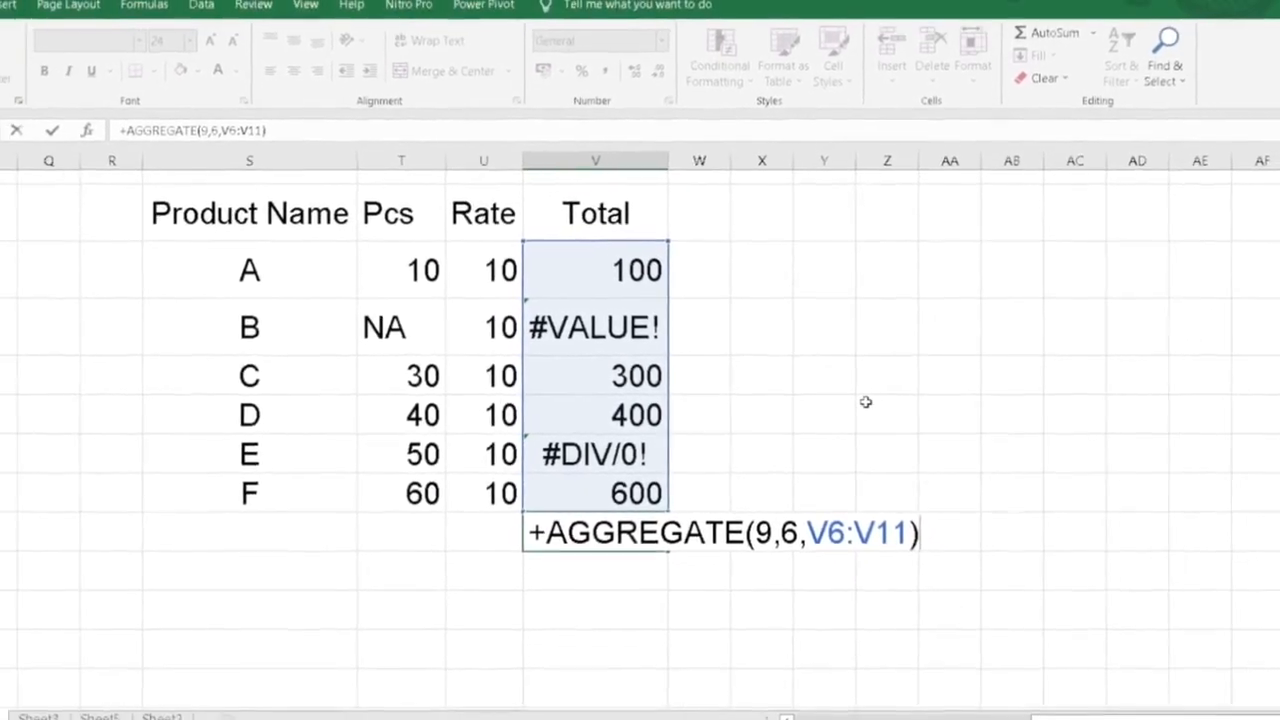
{"action": "key", "text": "Return"}
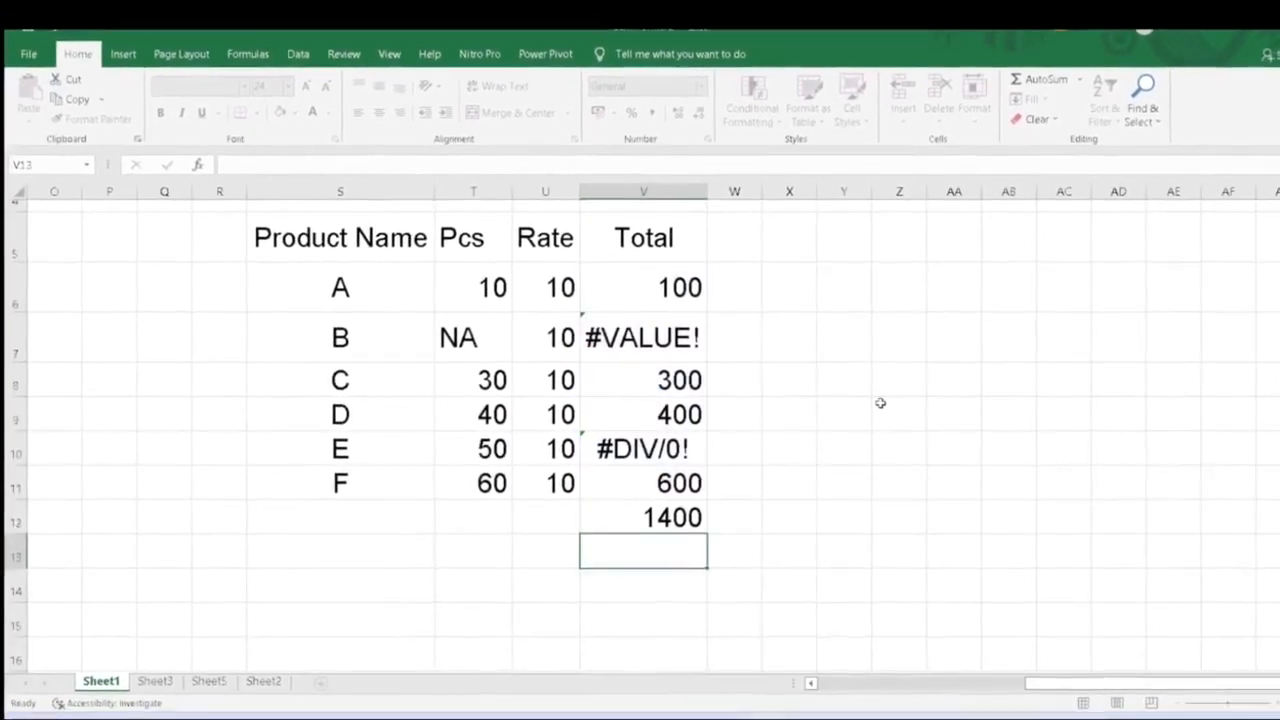
- Inspect the formulas in V12 and the error cells of the Total column
{"action": "key", "text": "Up"}
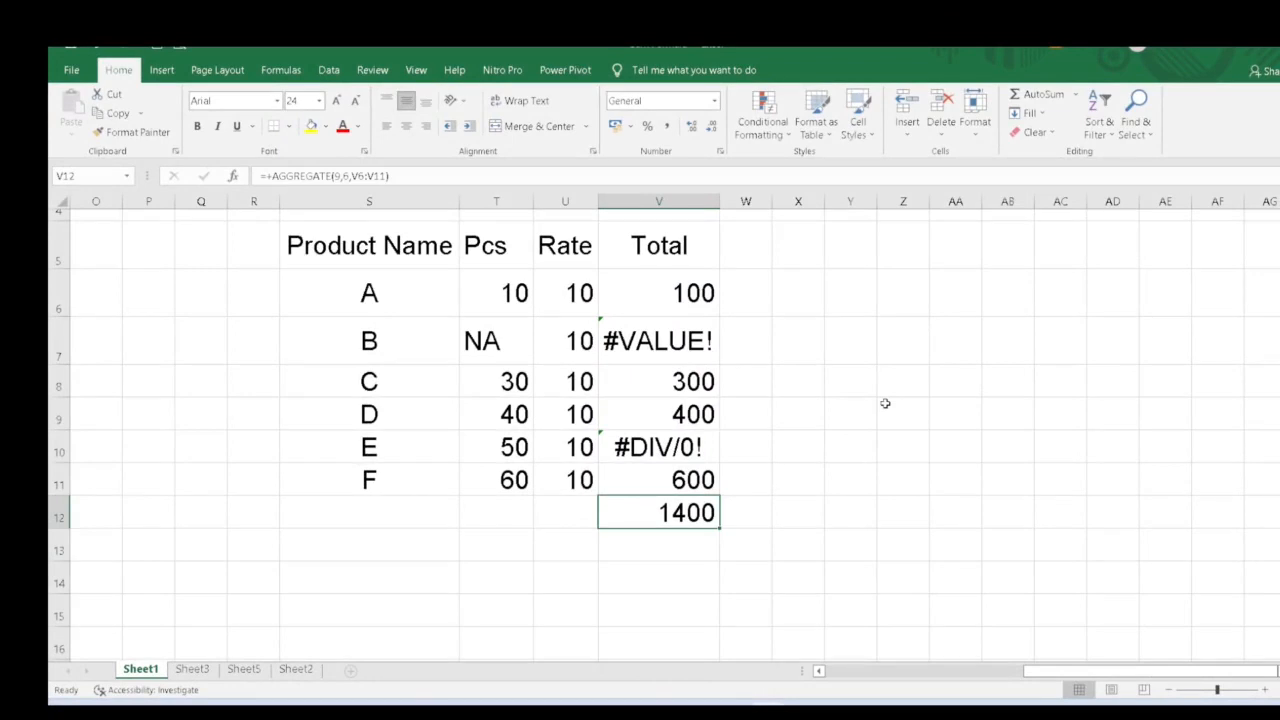
{"action": "key", "text": "F2"}
{"action": "key", "text": "Escape"}
{"action": "key", "text": "Up"}
{"action": "key", "text": "Up"}
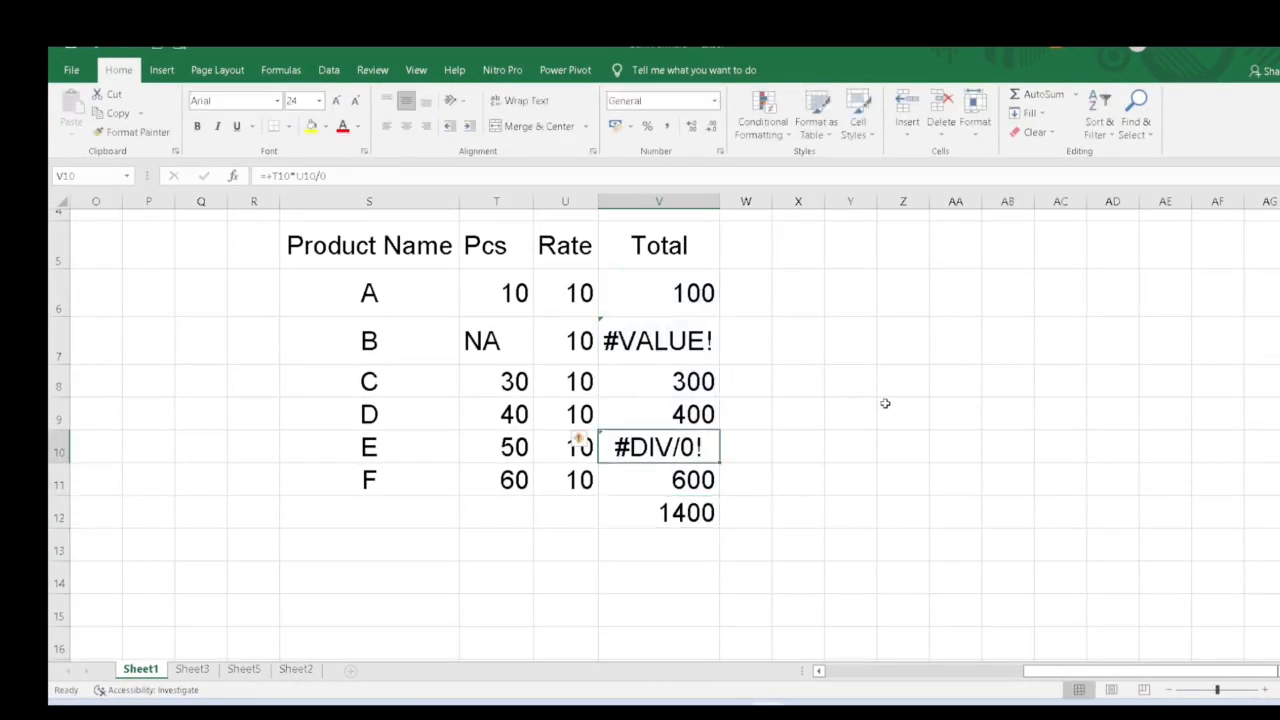
{"action": "key", "text": "Up"}
{"action": "key", "text": "Up"}
{"action": "key", "text": "Up"}
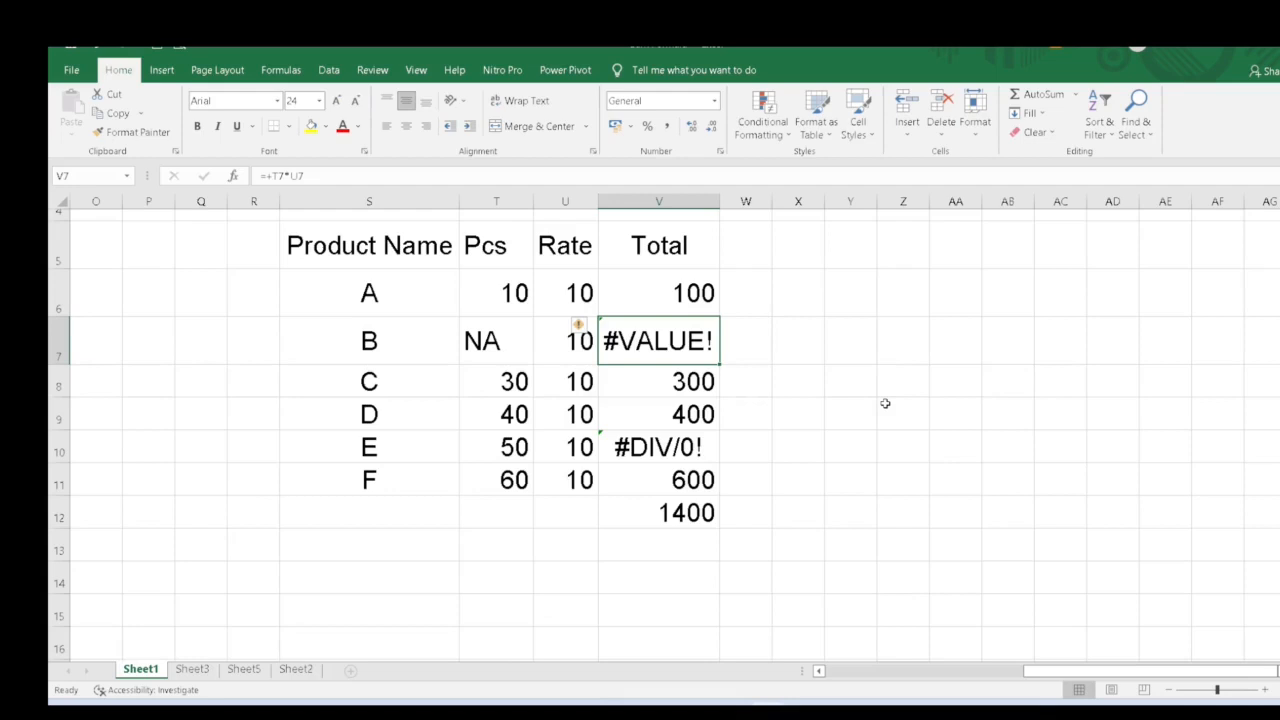
- On Sheet3, add column totals for the Q1–Q4 data in the Total row using Quick Analysis Totals Sum
{"action": "key", "text": "ctrl+Page_Down"}
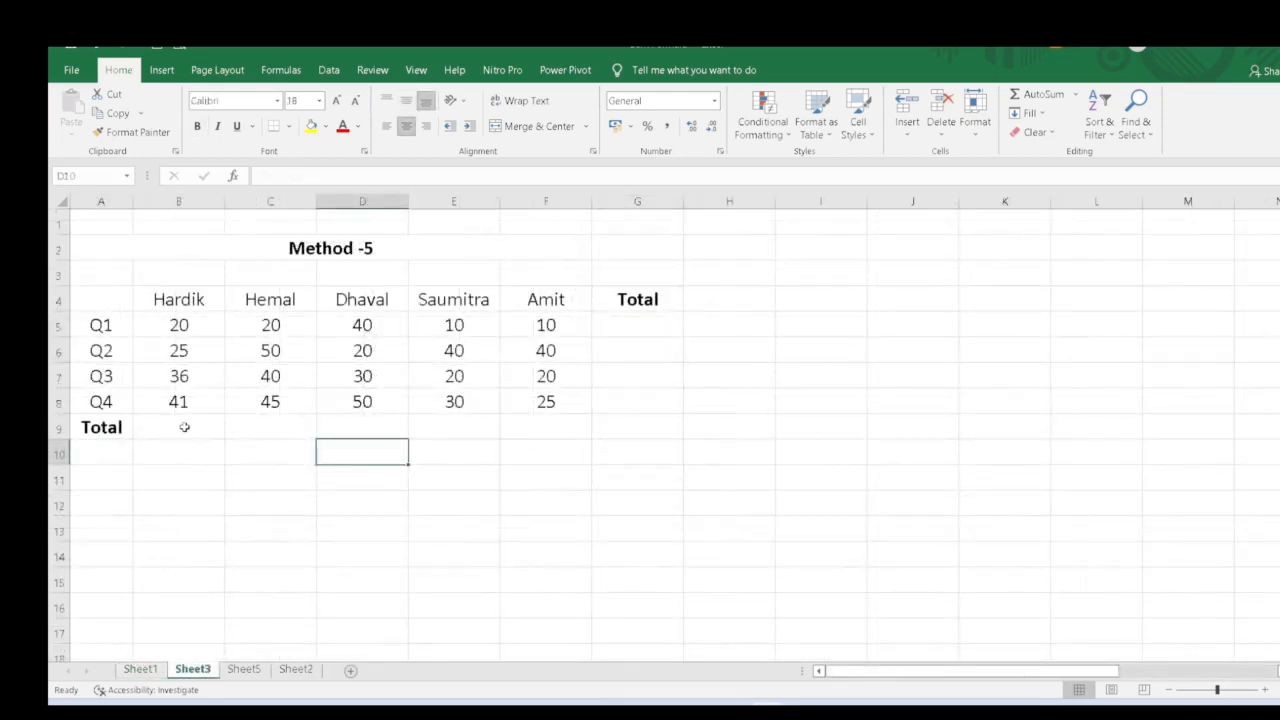
{"action": "left_click", "coordinate": [184, 427]}
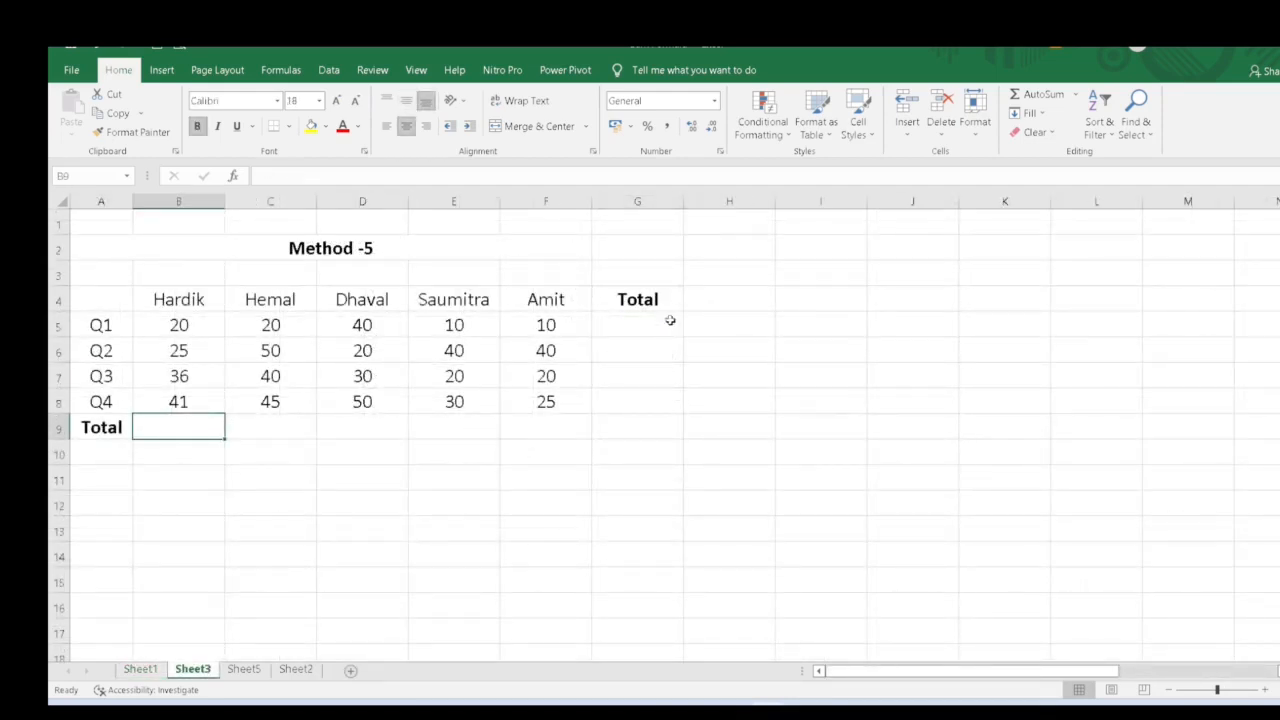
{"action": "left_click_drag", "start_coordinate": [200, 428], "coordinate": [605, 427]}
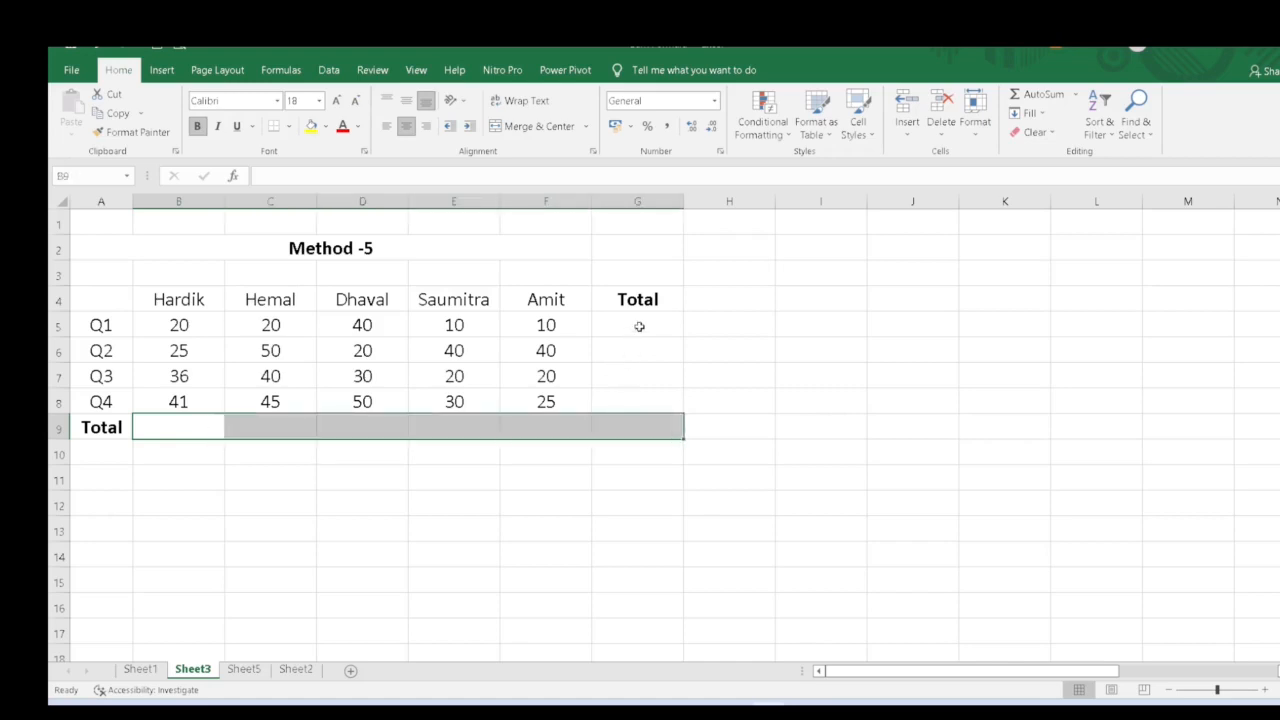
{"action": "left_click_drag", "start_coordinate": [640, 327], "coordinate": [630, 405]}
{"action": "left_click", "coordinate": [571, 450]}
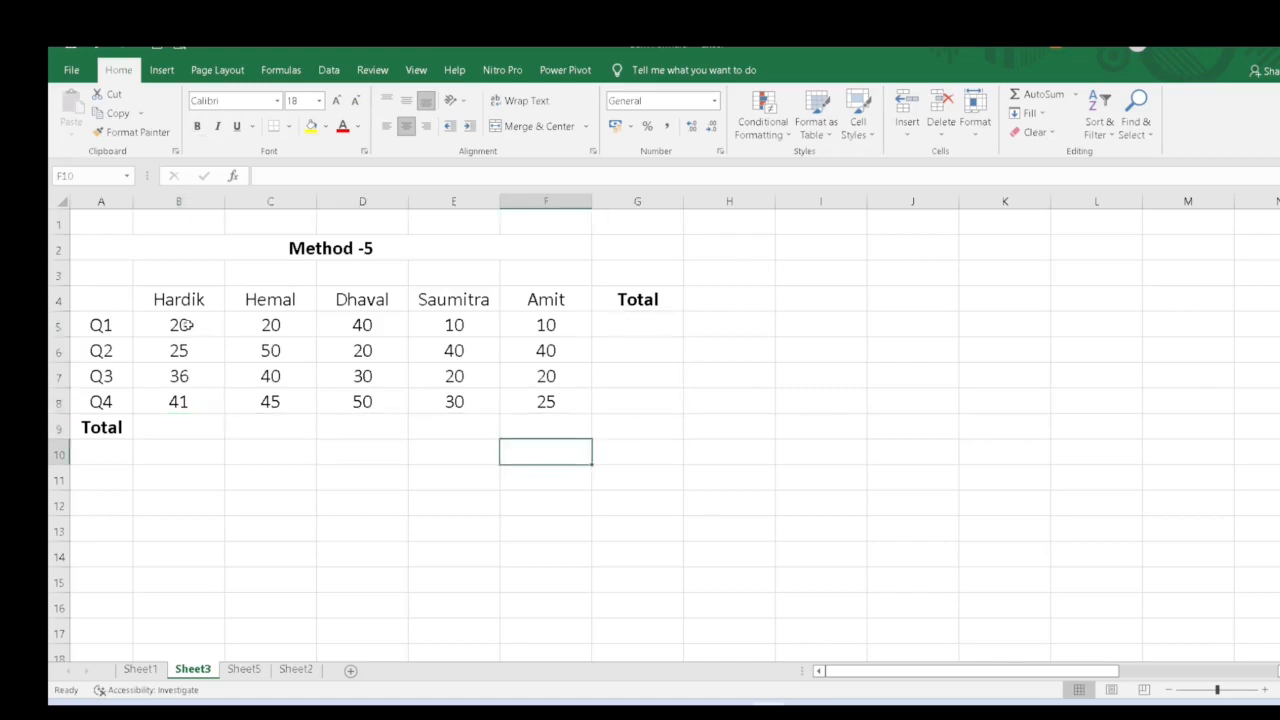
{"action": "left_click_drag", "start_coordinate": [183, 325], "coordinate": [519, 401]}
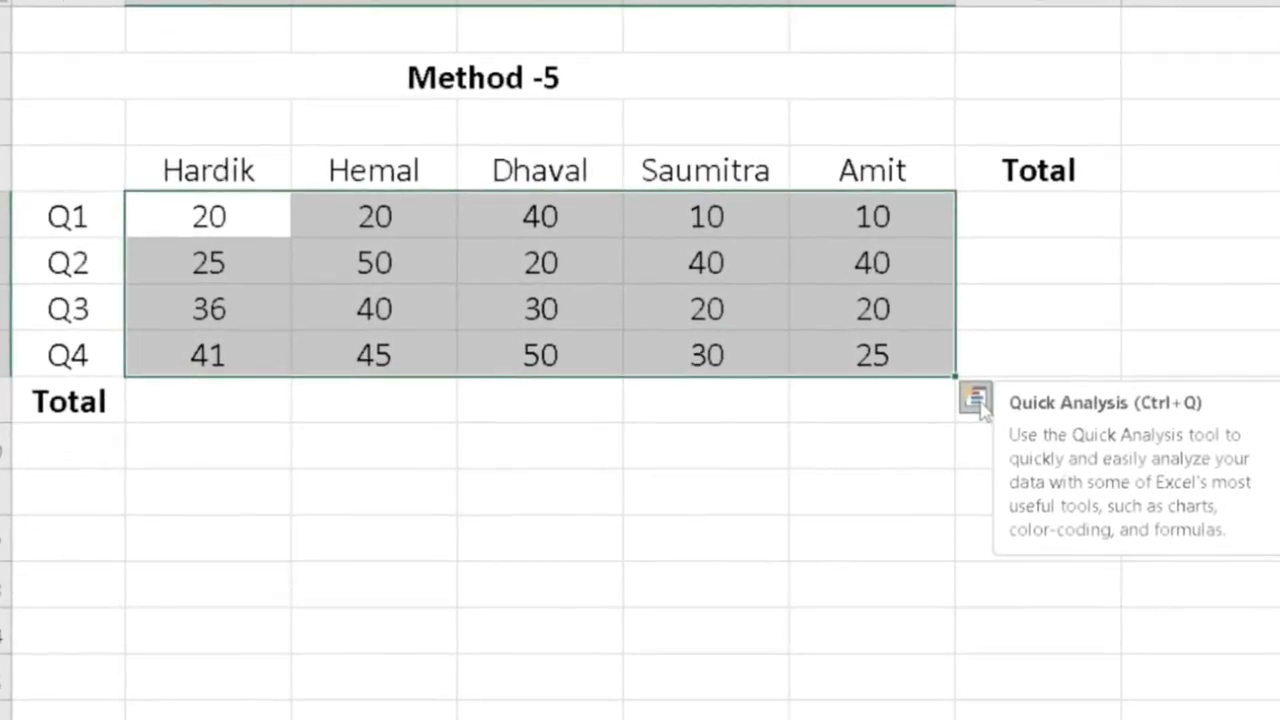
{"action": "left_click", "coordinate": [976, 400]}
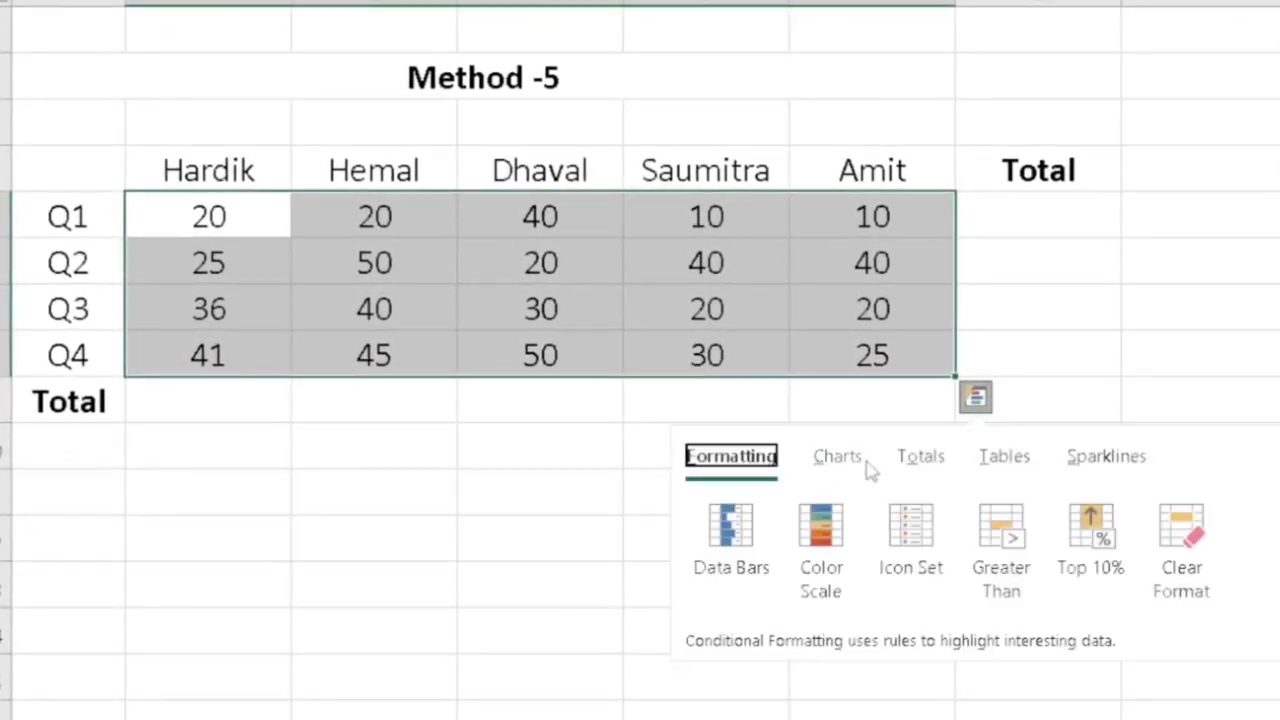
{"action": "left_click", "coordinate": [925, 460]}
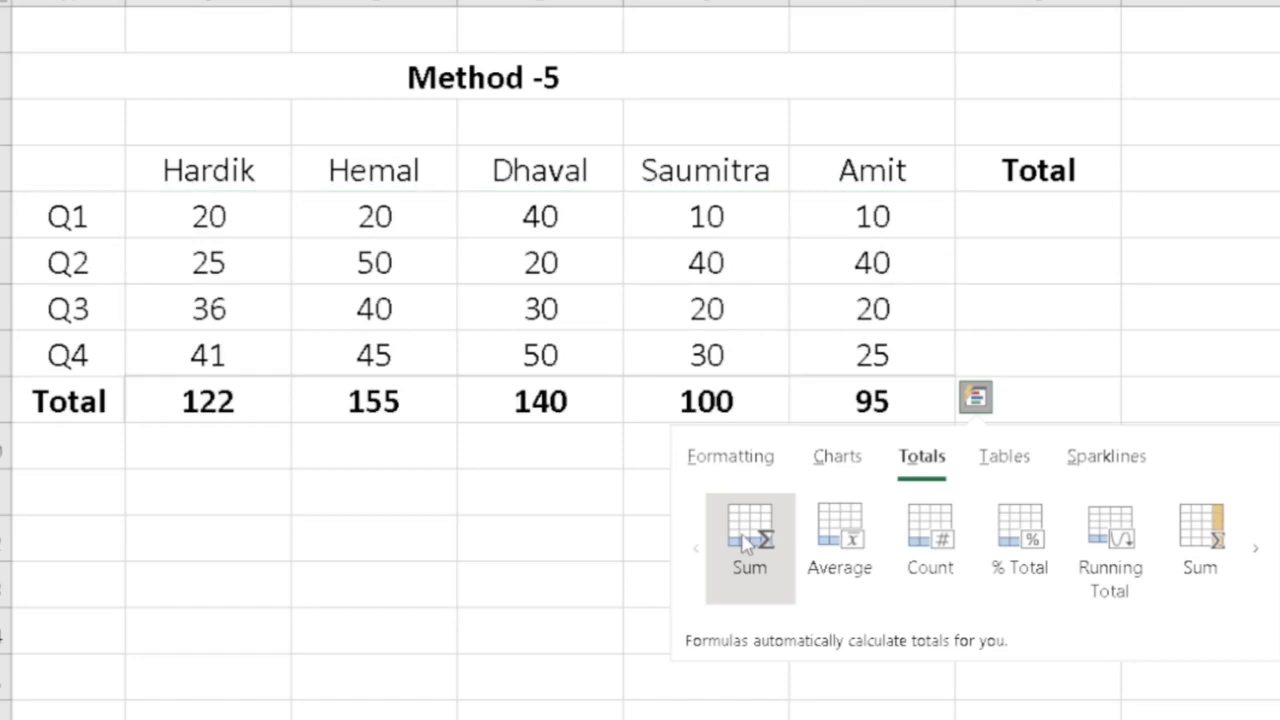
{"action": "left_click", "coordinate": [745, 543]}
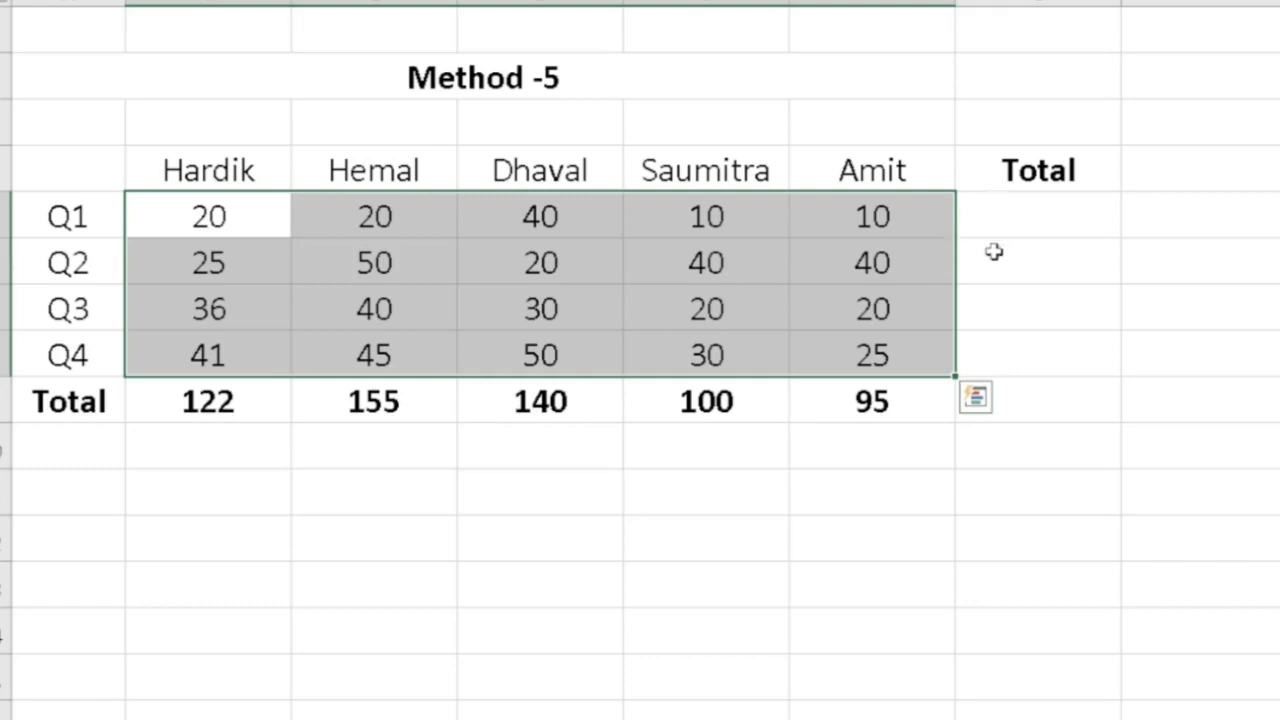
- Add row totals for each quarter in the Total column using the Quick Analysis Totals row Sum
{"action": "left_click", "coordinate": [976, 400]}
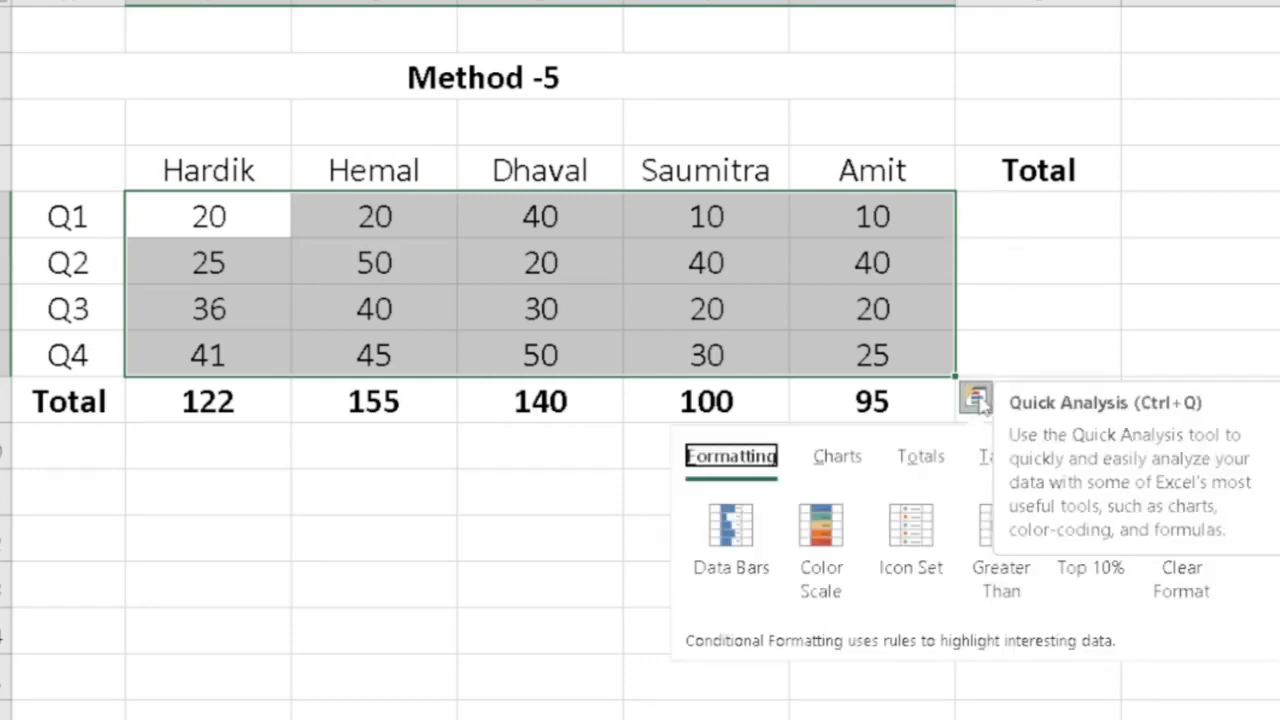
{"action": "left_click", "coordinate": [932, 460]}
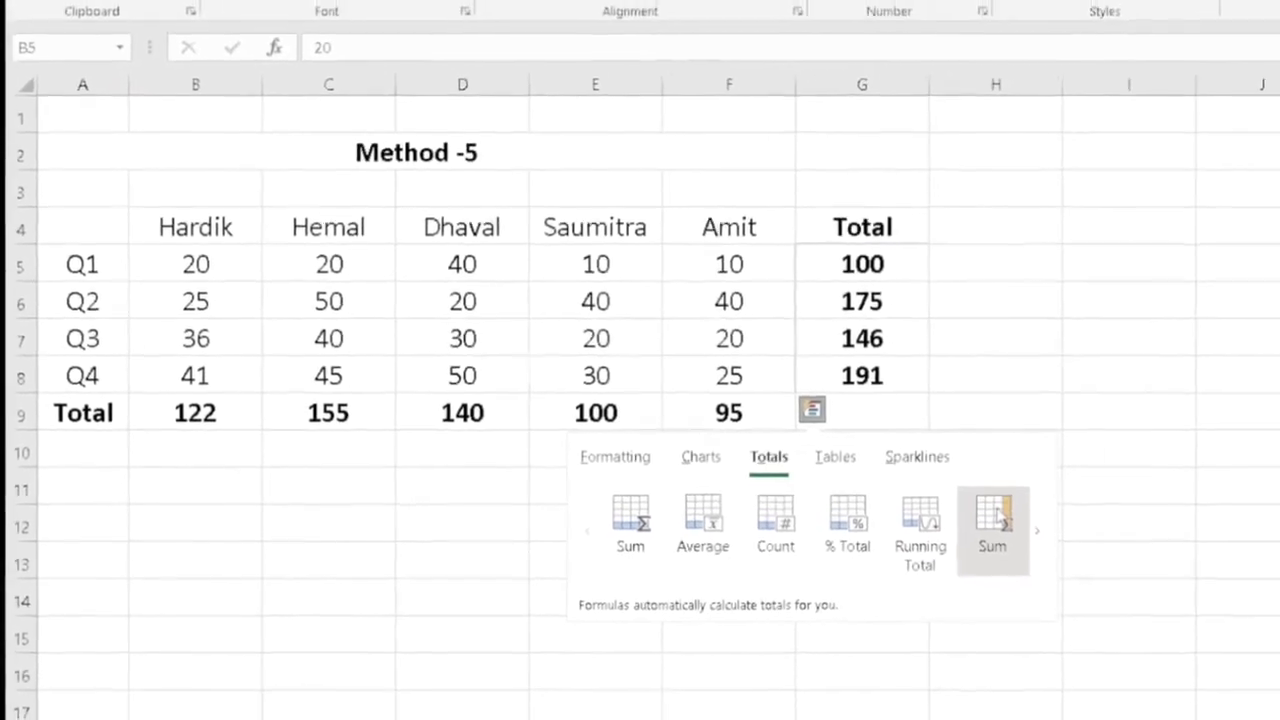
{"action": "left_click", "coordinate": [995, 525]}
{"action": "left_click", "coordinate": [995, 375]}
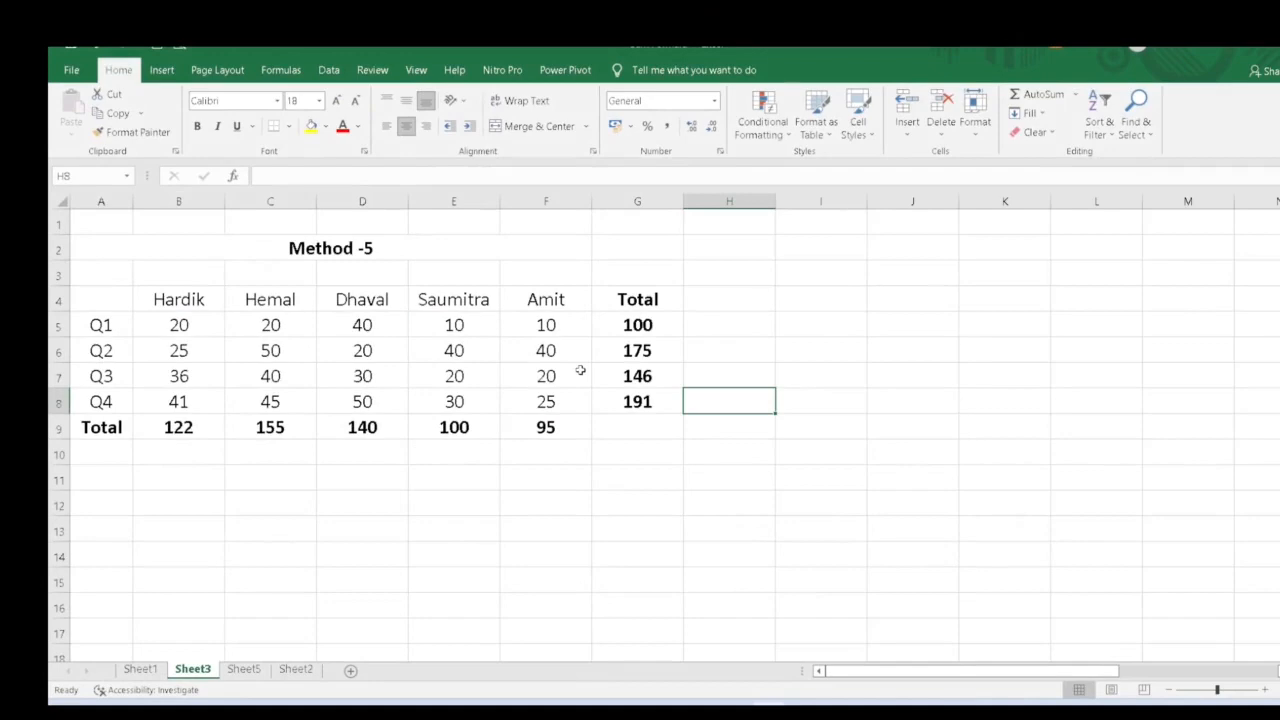
- Enter =sum(O8:O17) in the cell below the filtered Marks column
{"action": "left_click", "coordinate": [672, 306]}
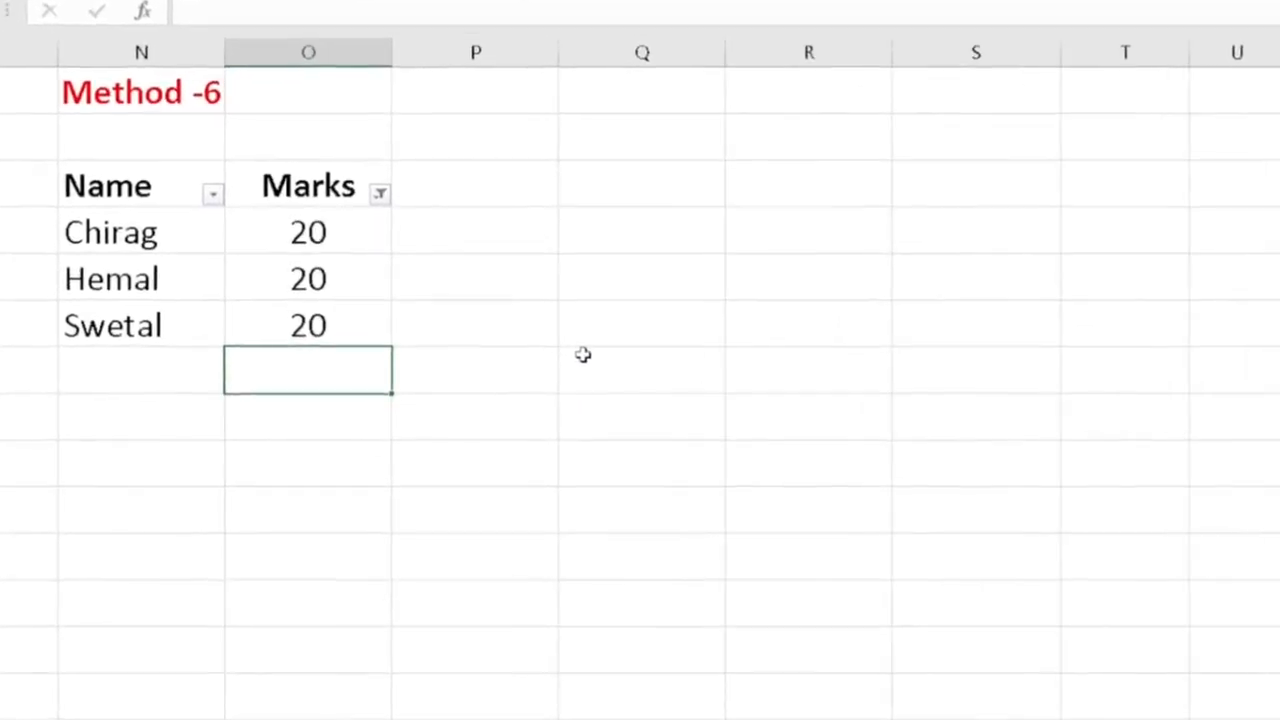
{"action": "type", "text": "=sum("}
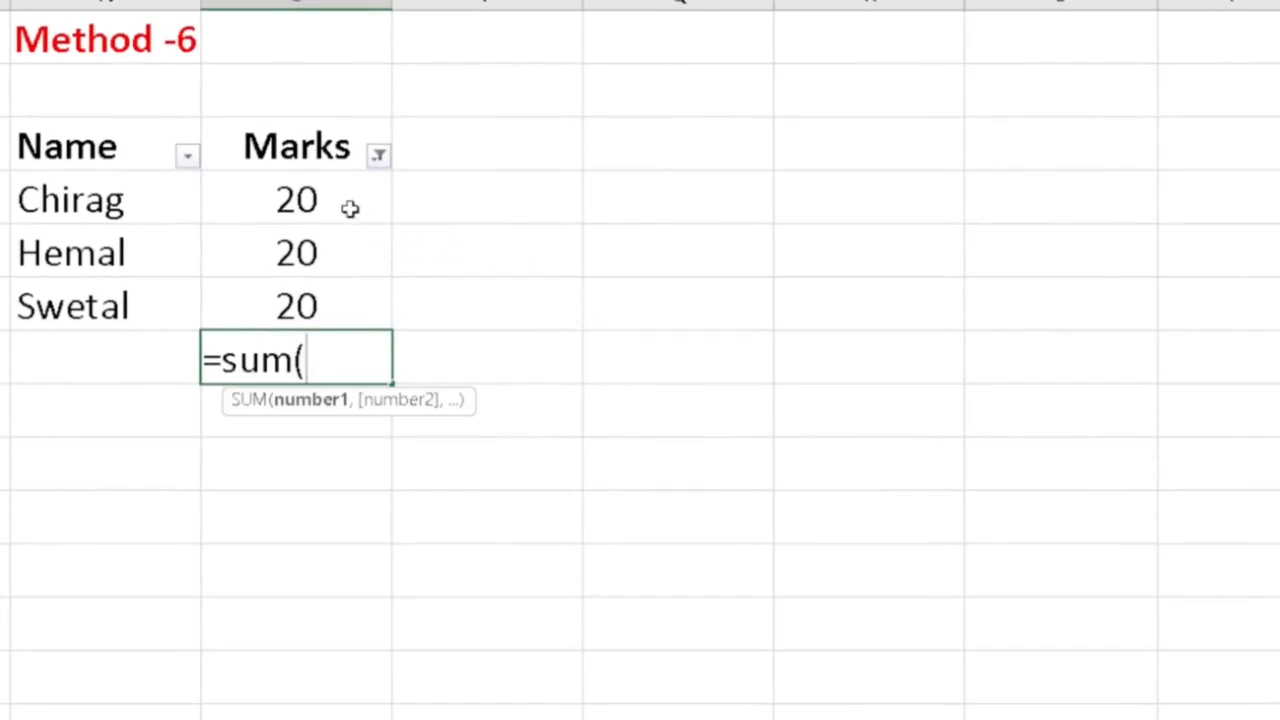
{"action": "left_click_drag", "start_coordinate": [349, 206], "coordinate": [340, 300]}
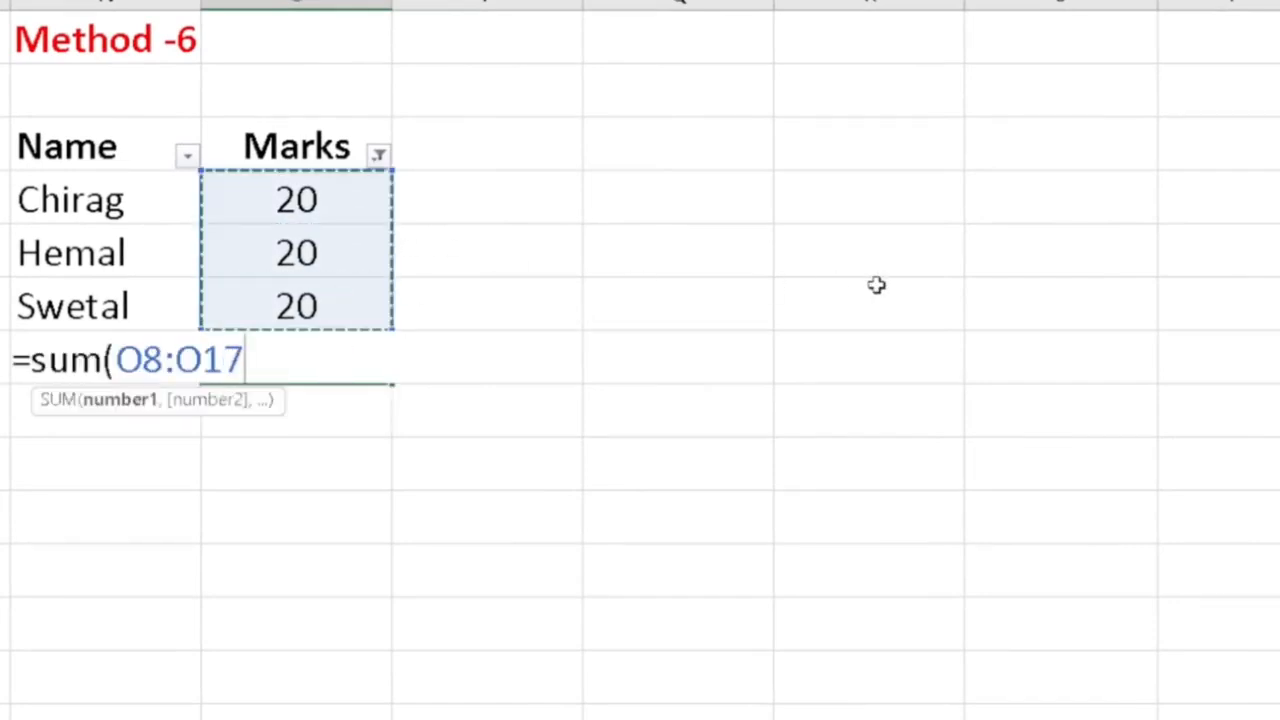
{"action": "type", "text": ")"}
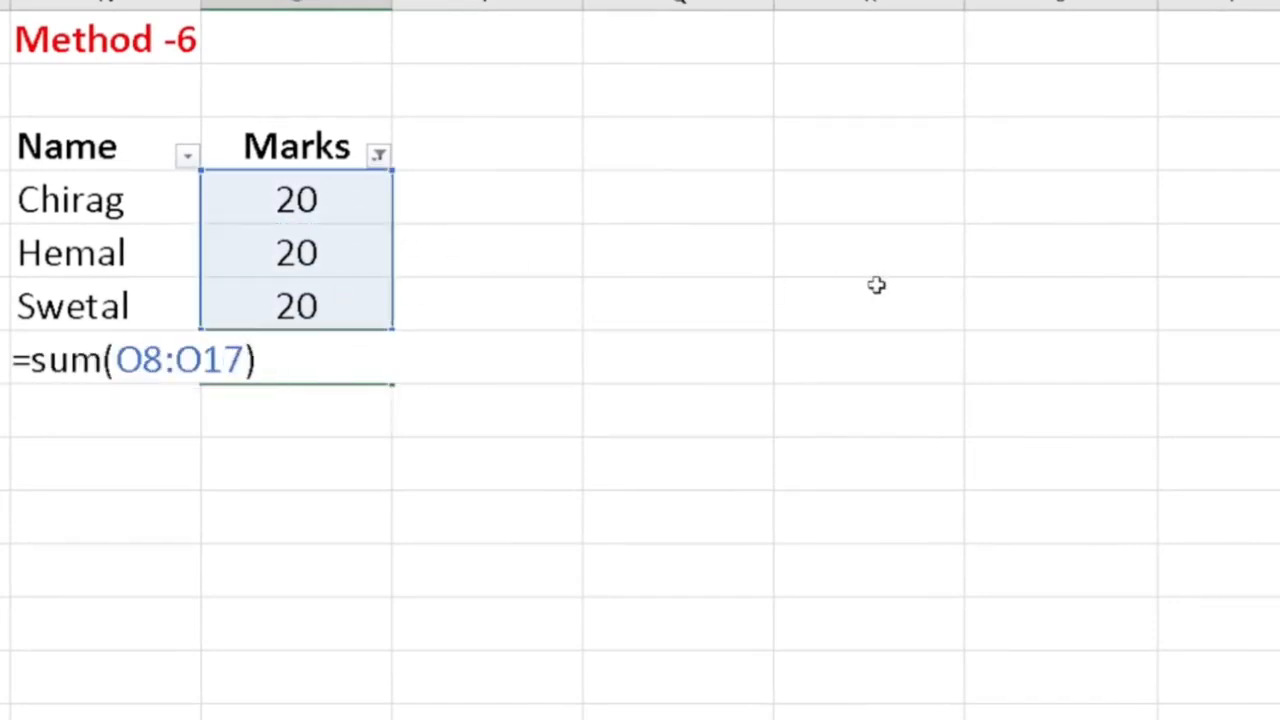
{"action": "key", "text": "Return"}
{"action": "key", "text": "Up"}
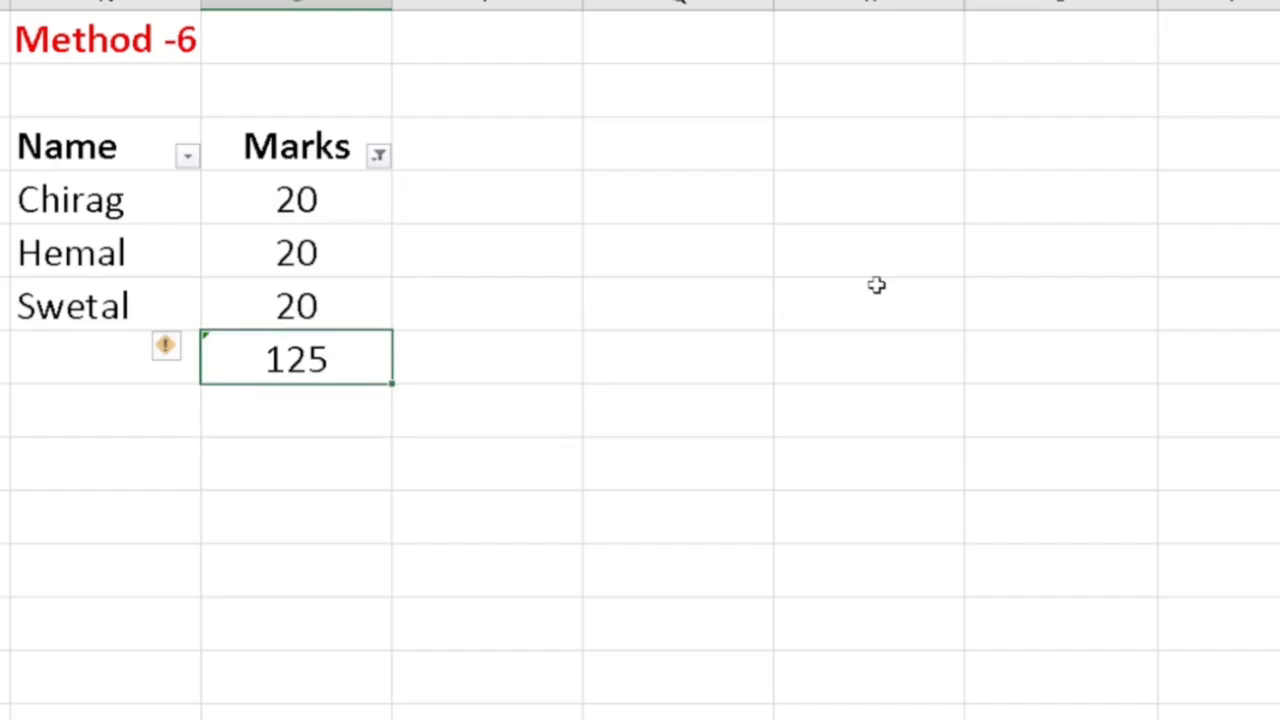
- Review the sum formula below the Marks column and clear it
{"action": "key", "text": "F2"}
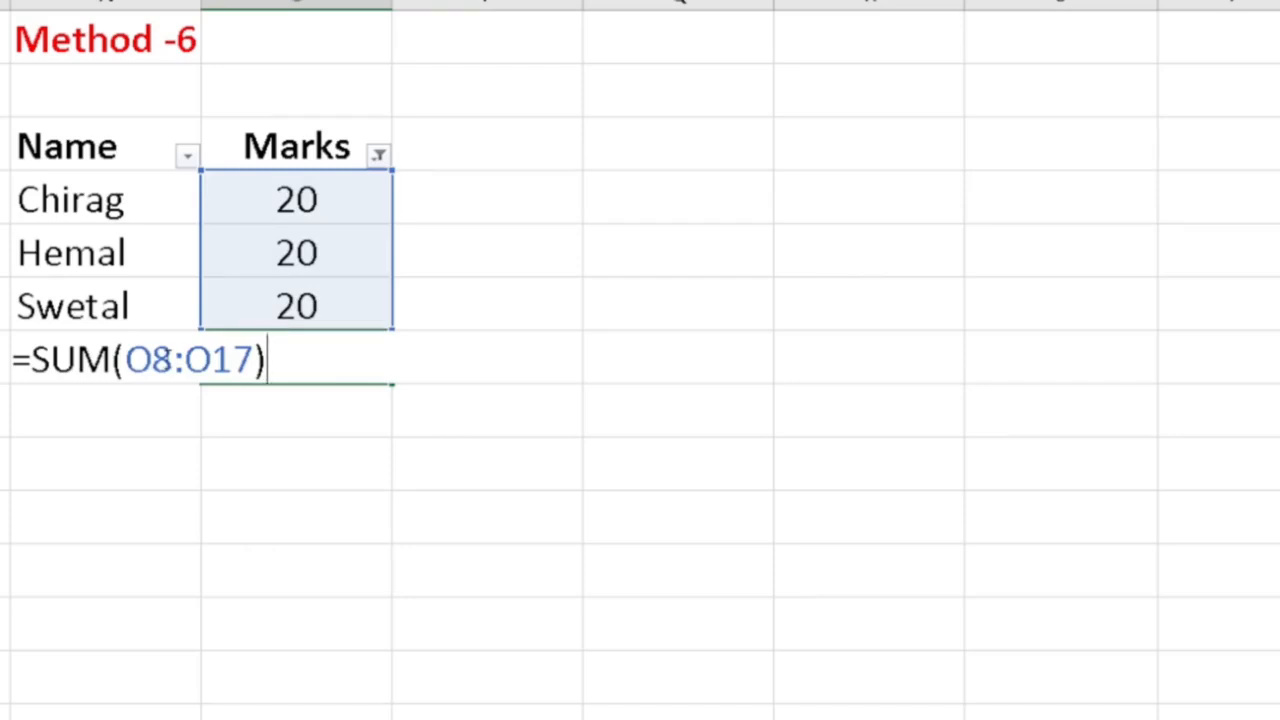
{"action": "key", "text": "Escape"}
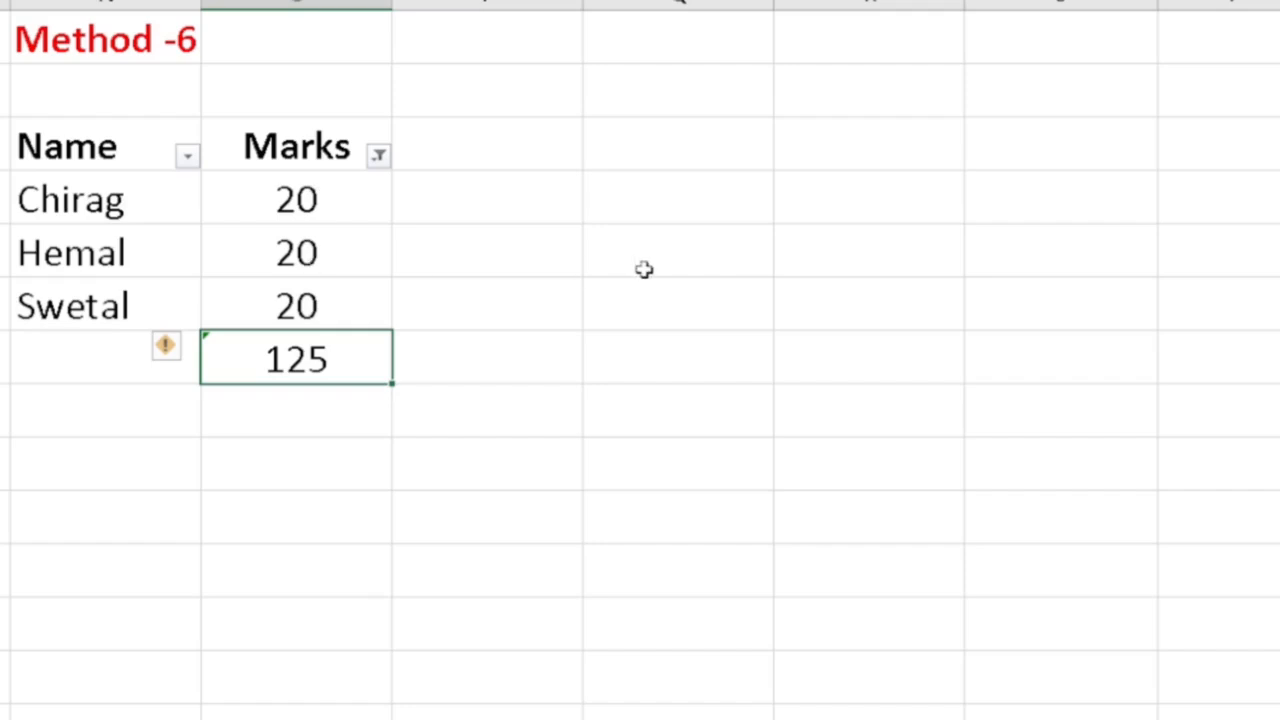
{"action": "key", "text": "Delete"}
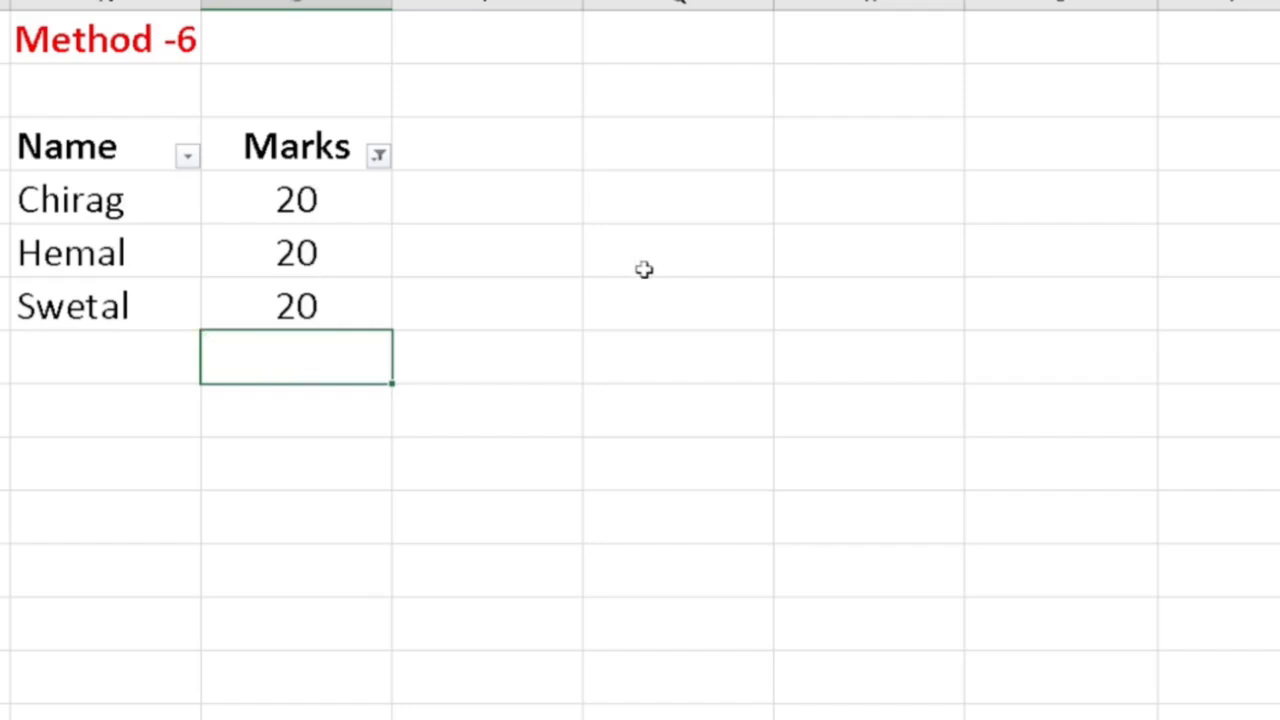
- Enter =+SUBTOTAL(9,O8:O17) in the cell below the filtered Marks column
{"action": "type", "text": "+subtot"}
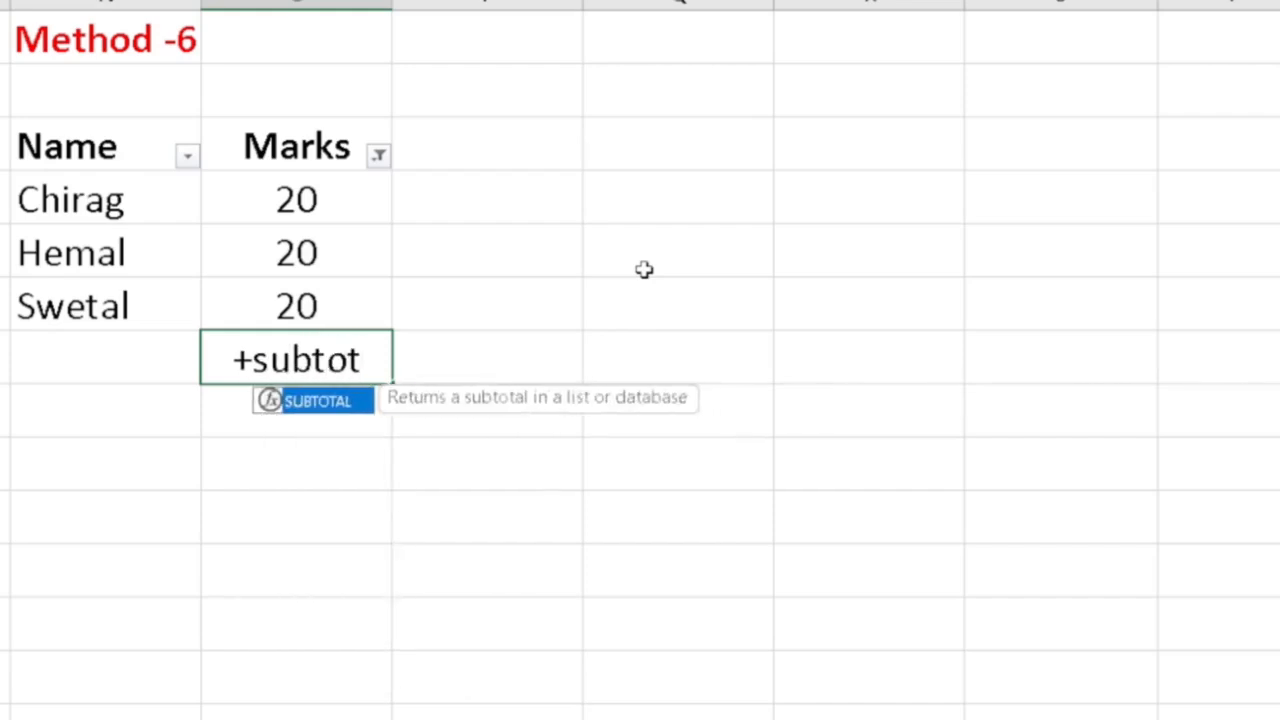
{"action": "key", "text": "Tab"}
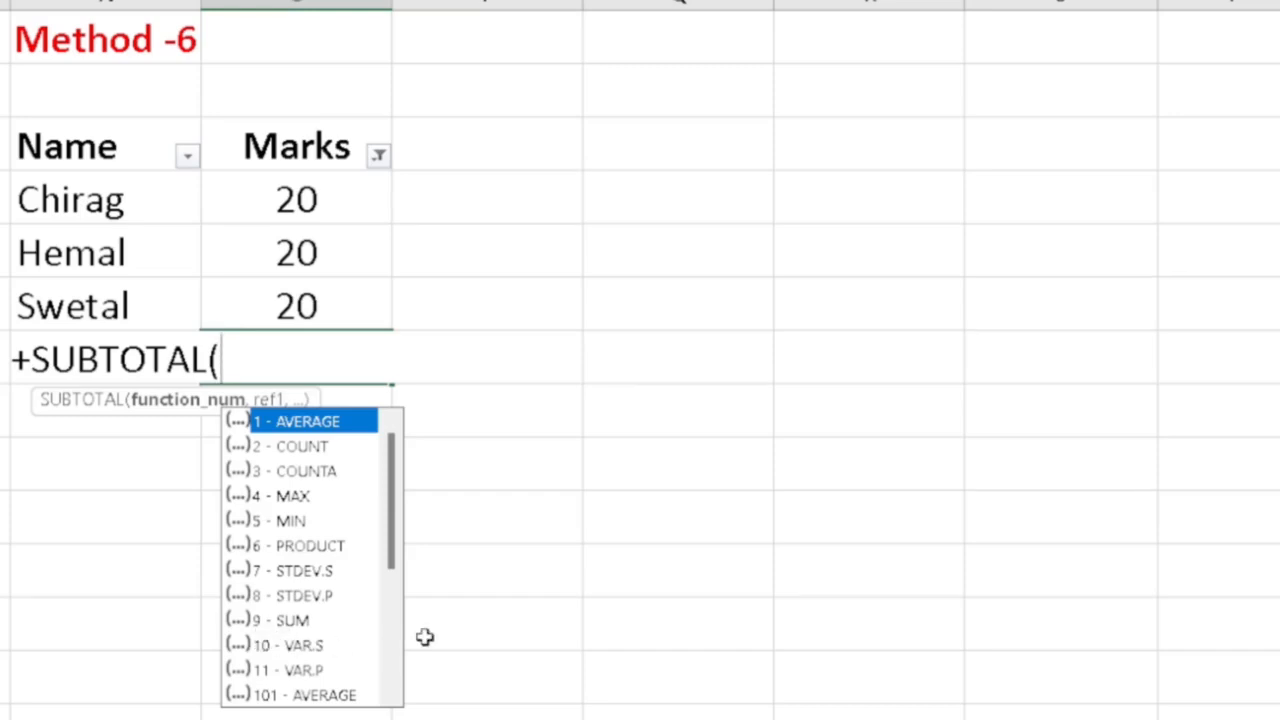
{"action": "type", "text": "9,"}
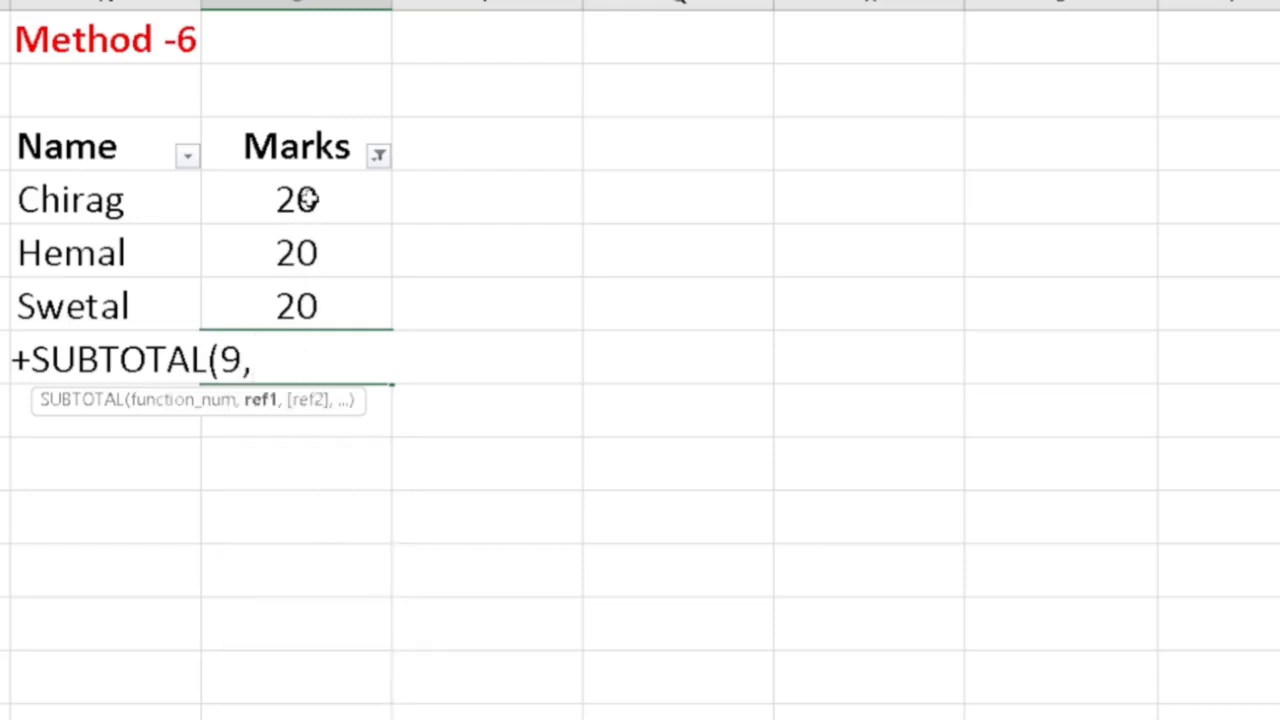
{"action": "left_click_drag", "start_coordinate": [310, 200], "coordinate": [309, 300]}
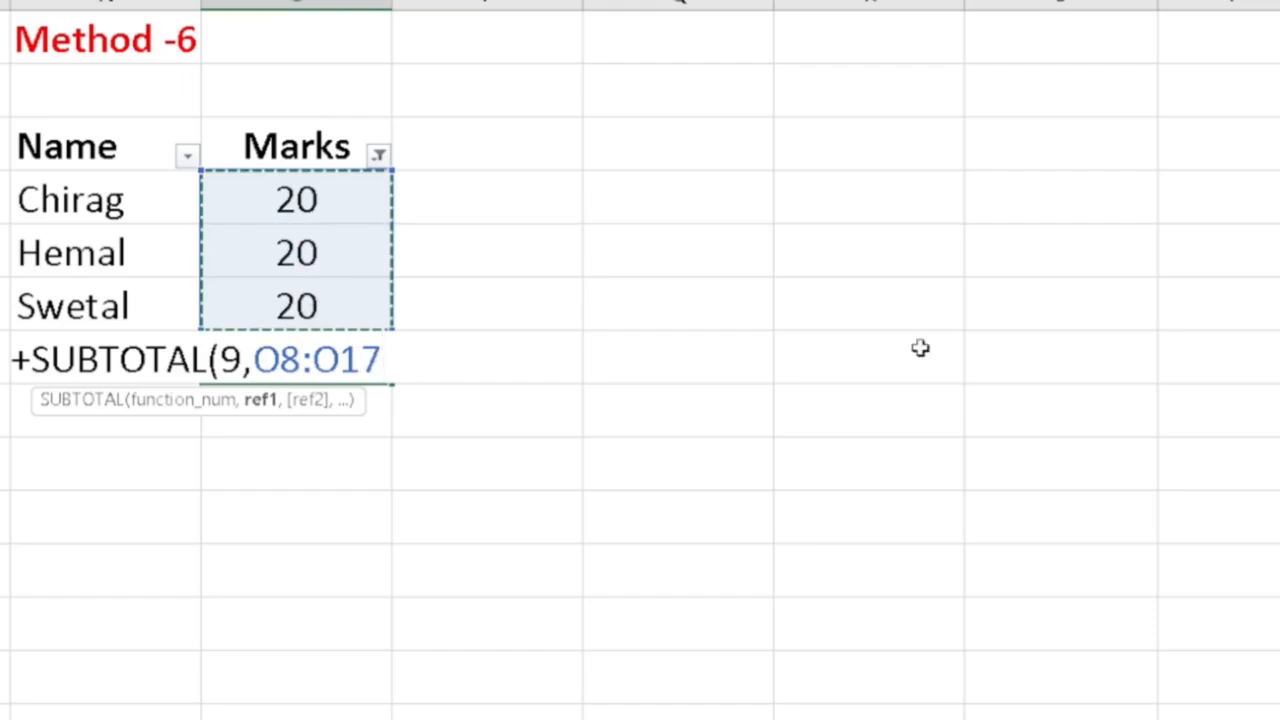
{"action": "type", "text": ")"}
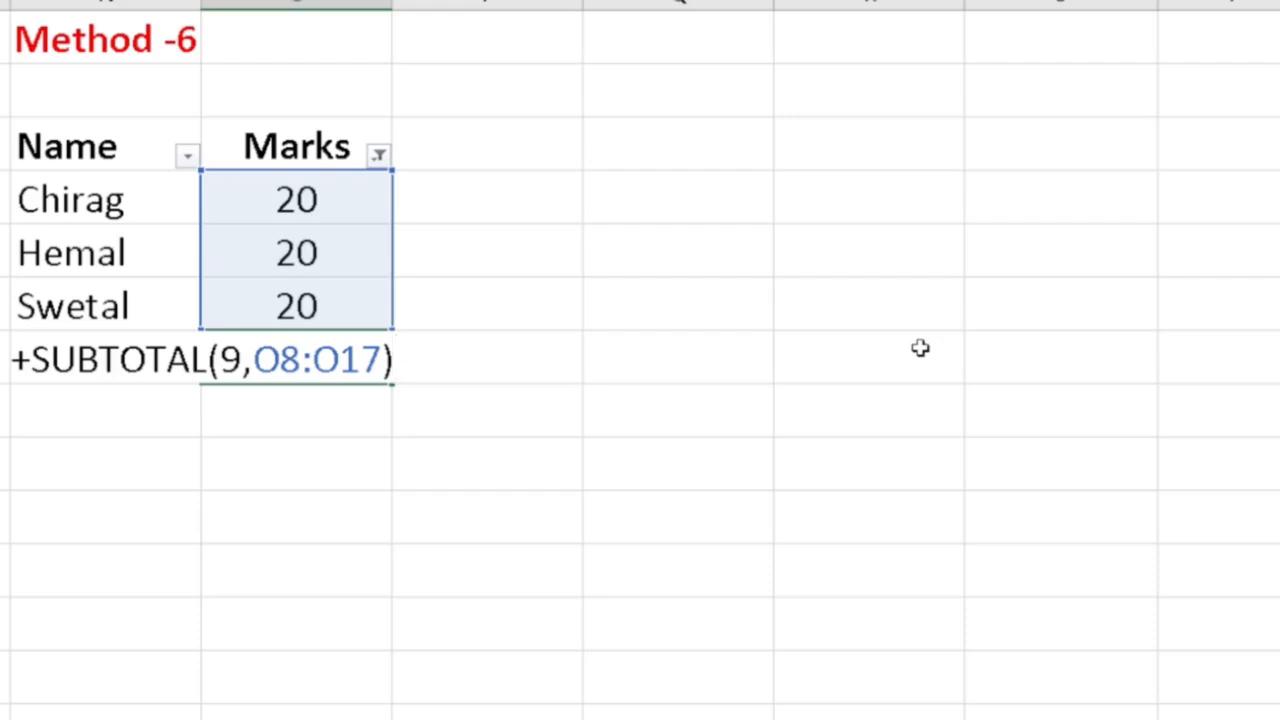
{"action": "key", "text": "Return"}
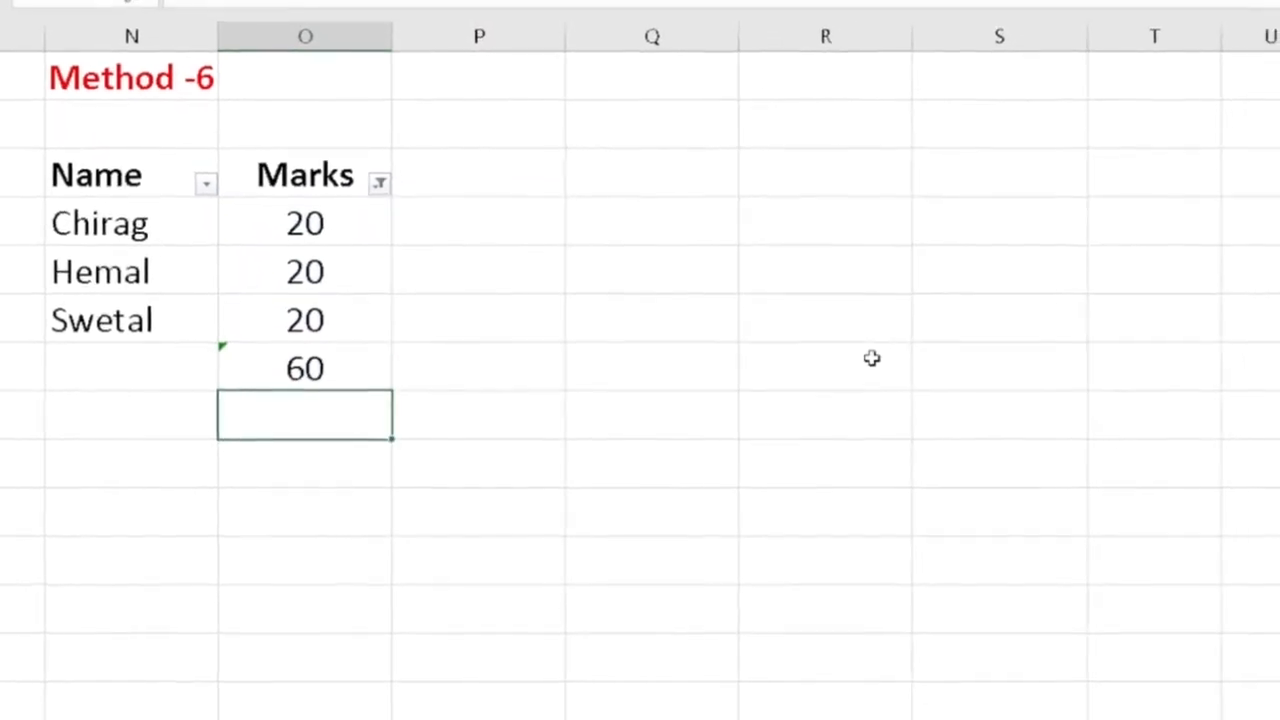
- Open the SUBTOTAL formula below the Marks column for inspection without changing it
{"action": "key", "text": "Up"}
{"action": "key", "text": "F2"}
{"action": "key", "text": "Escape"}
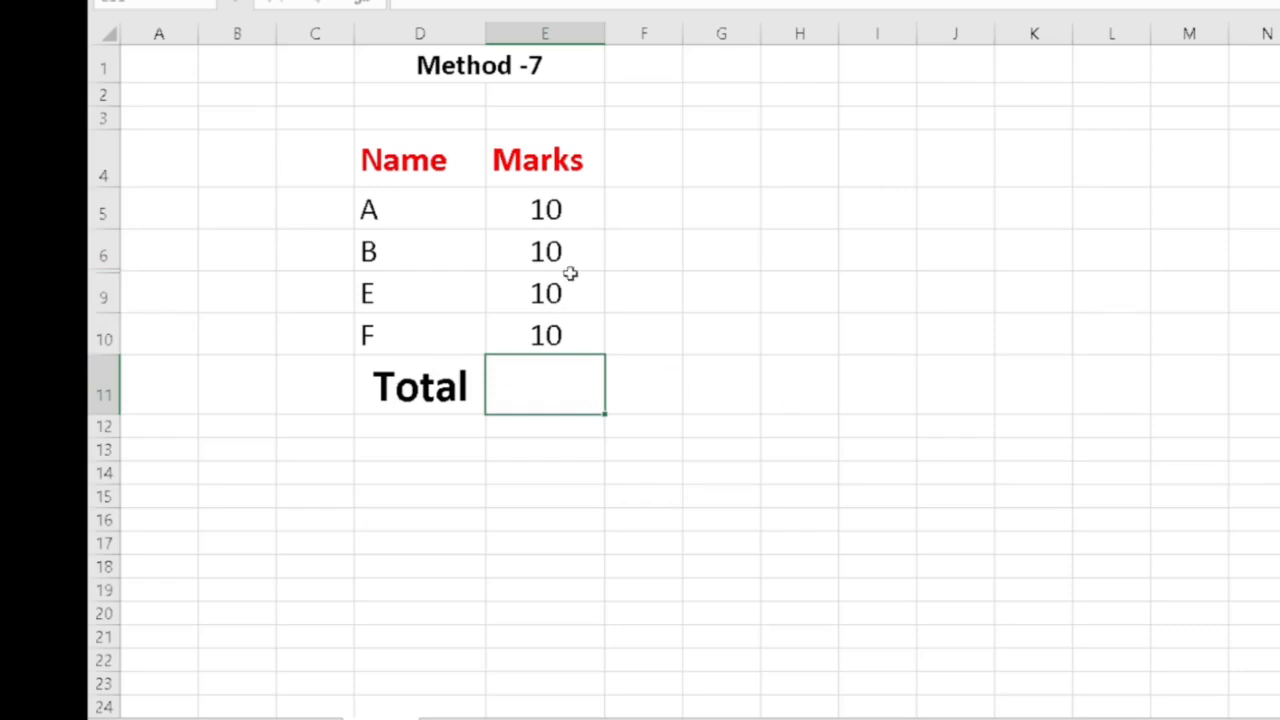
- AutoSum the Marks values into the Total cell on the Method -7 table, then clear it
{"action": "key", "text": "alt+equal"}
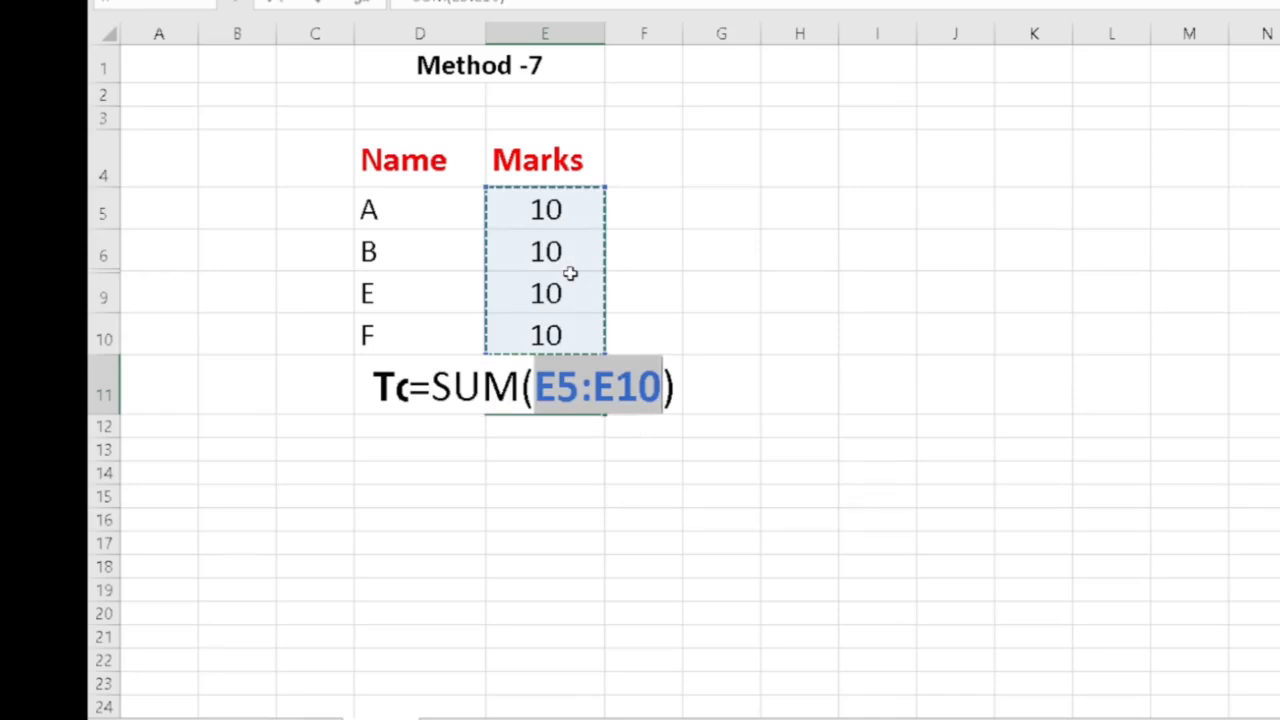
{"action": "key", "text": "Return"}
{"action": "key", "text": "Up"}
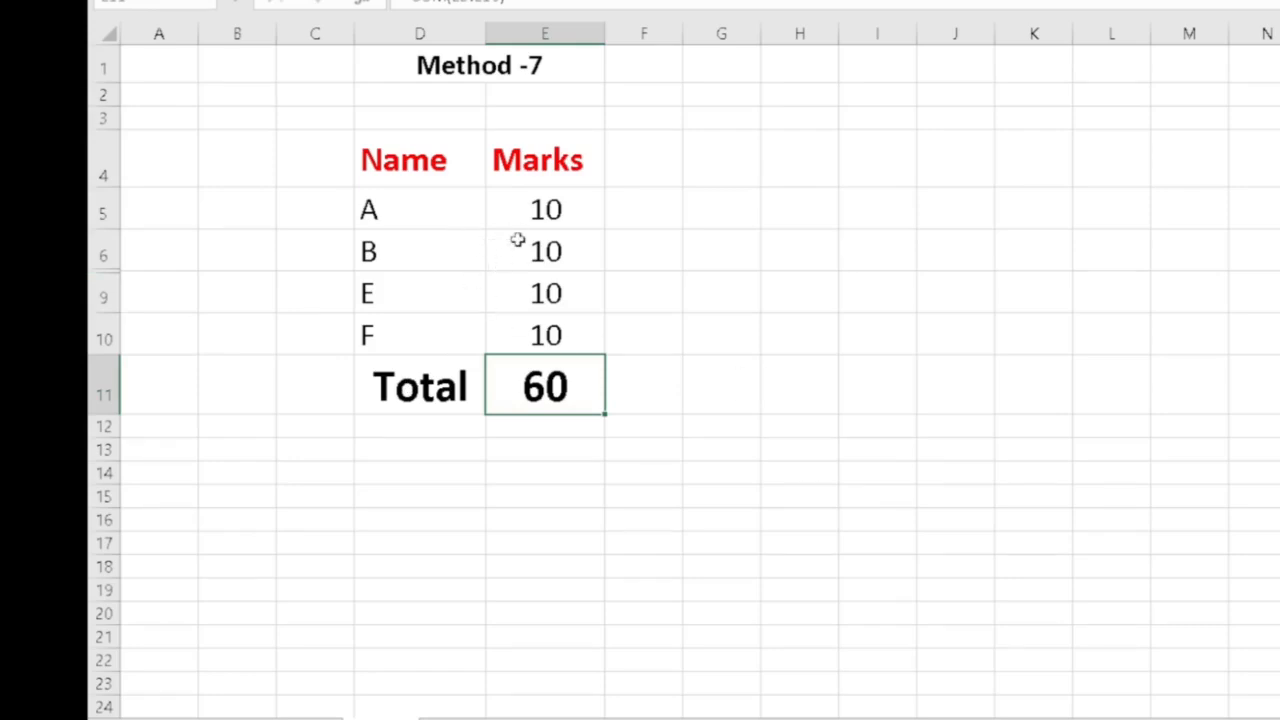
{"action": "key", "text": "Delete"}
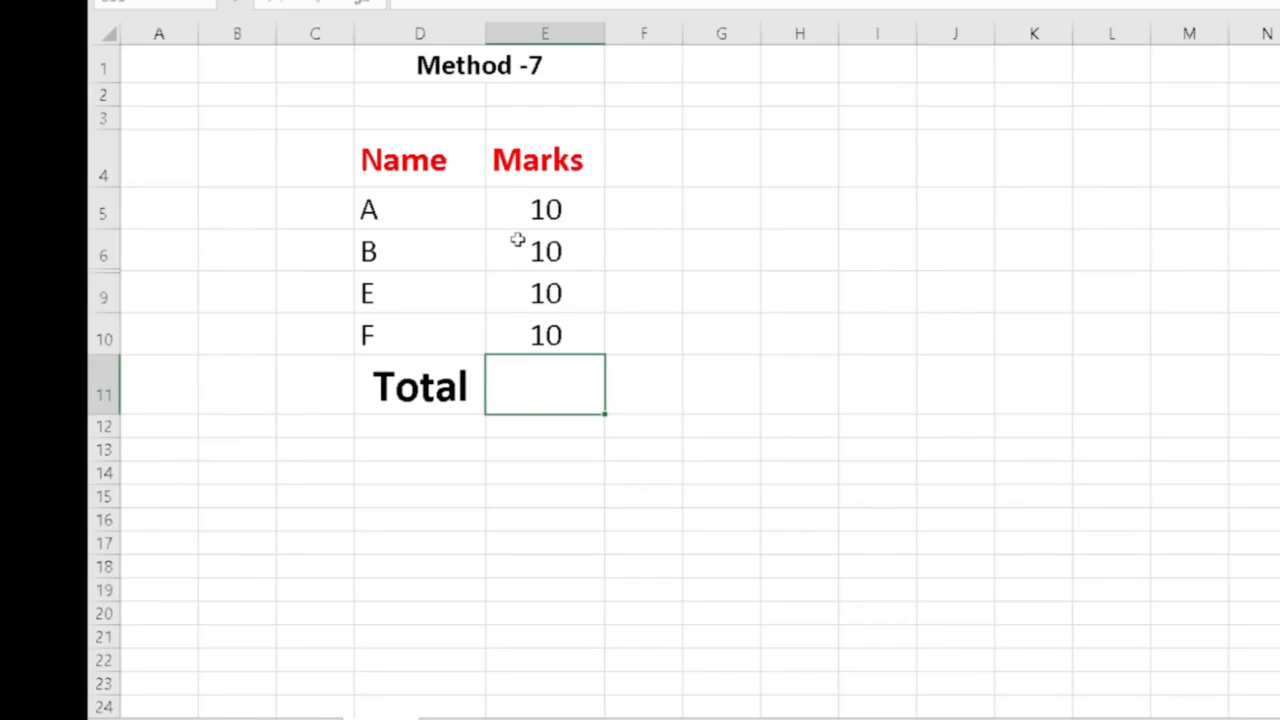
- Enter =AGGREGATE(9,5,E5:E10) in the Total cell to sum Marks while ignoring hidden rows
{"action": "type", "text": "=agg"}
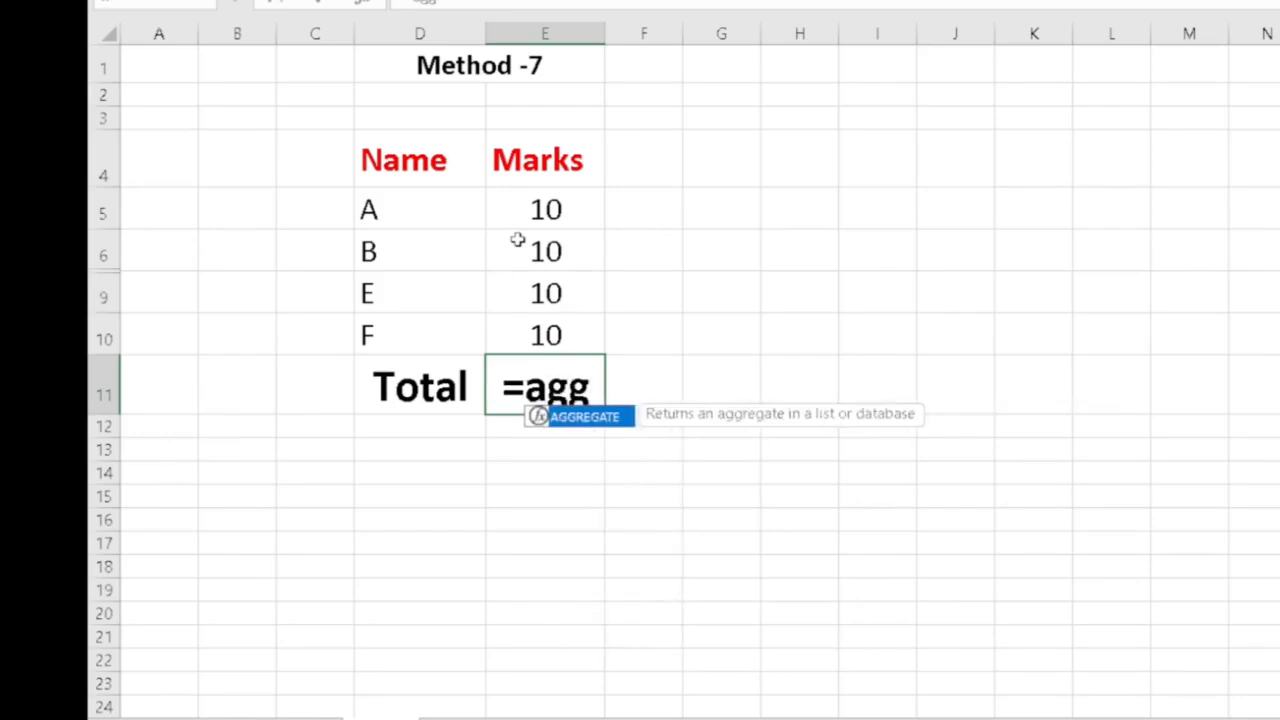
{"action": "key", "text": "Tab"}
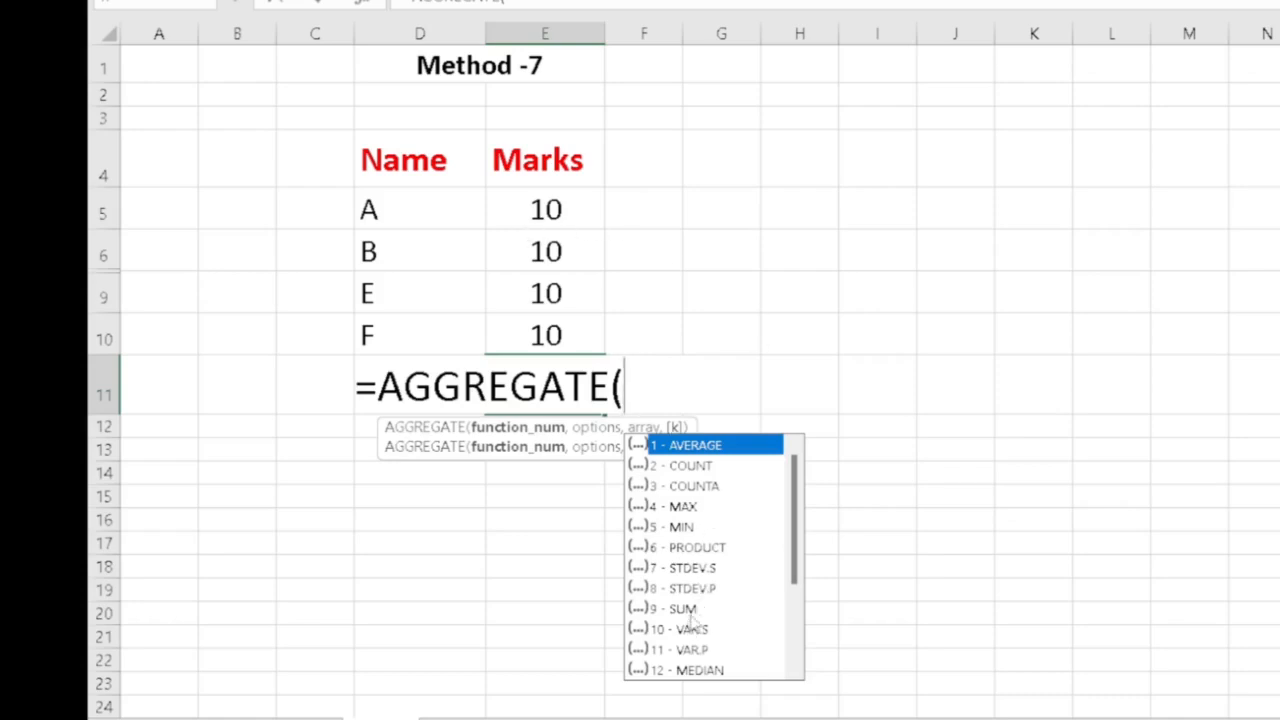
{"action": "type", "text": "9"}
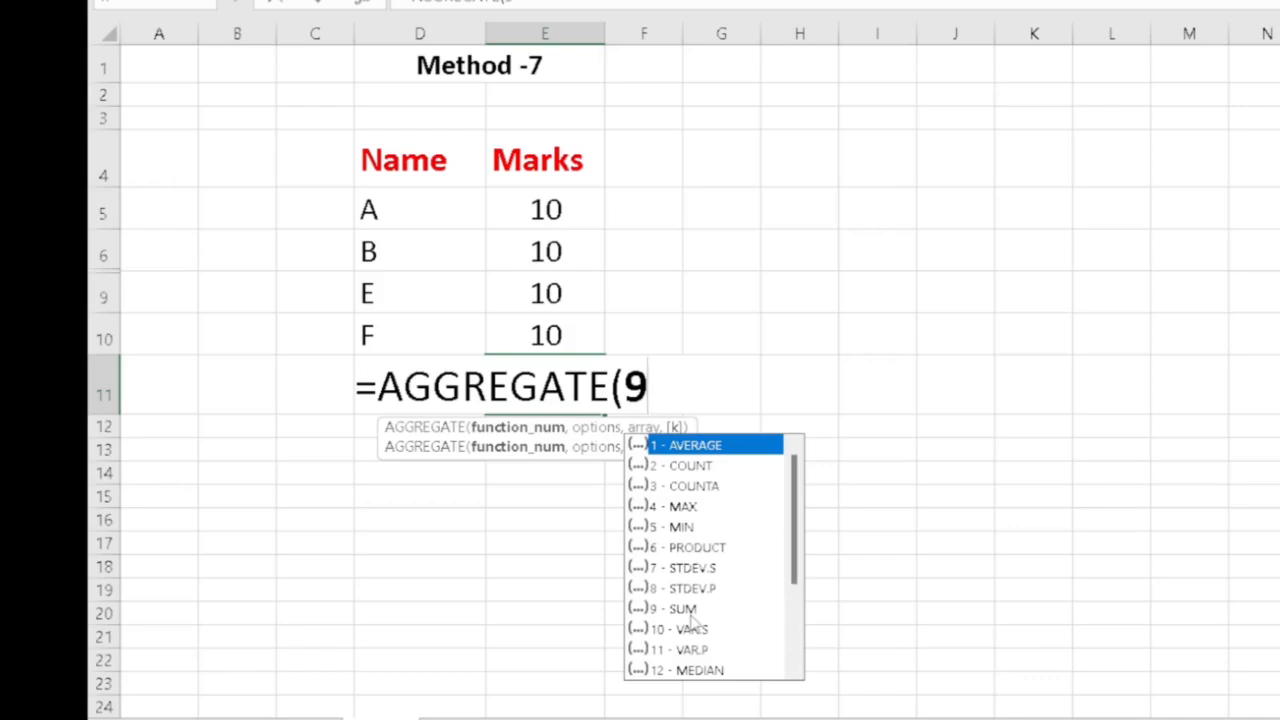
{"action": "type", "text": ","}
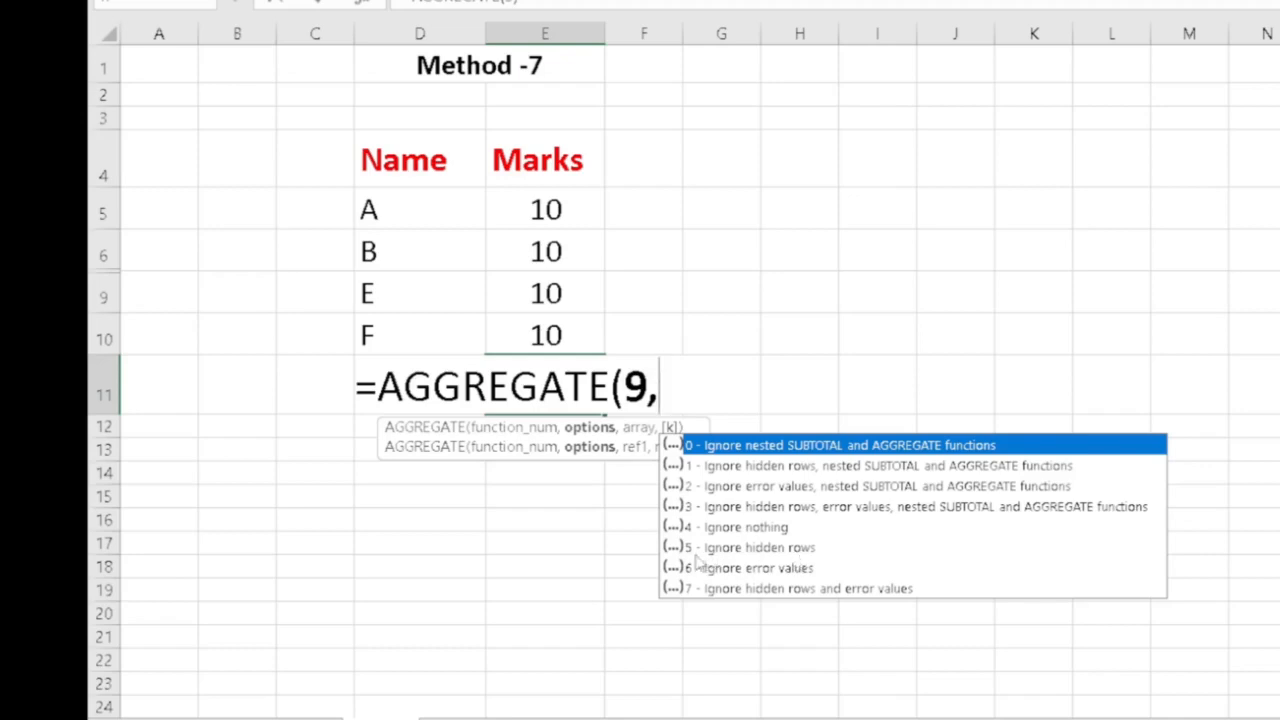
{"action": "type", "text": "5,"}
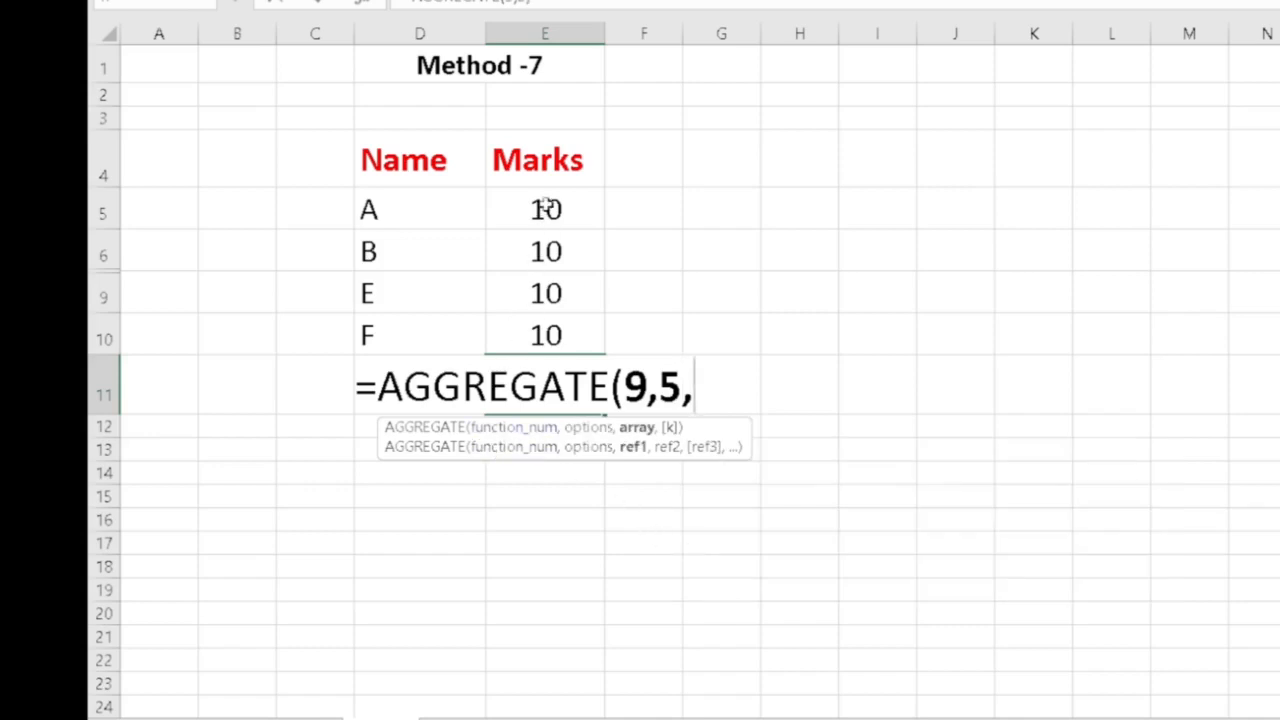
{"action": "left_click_drag", "start_coordinate": [546, 207], "coordinate": [548, 336]}
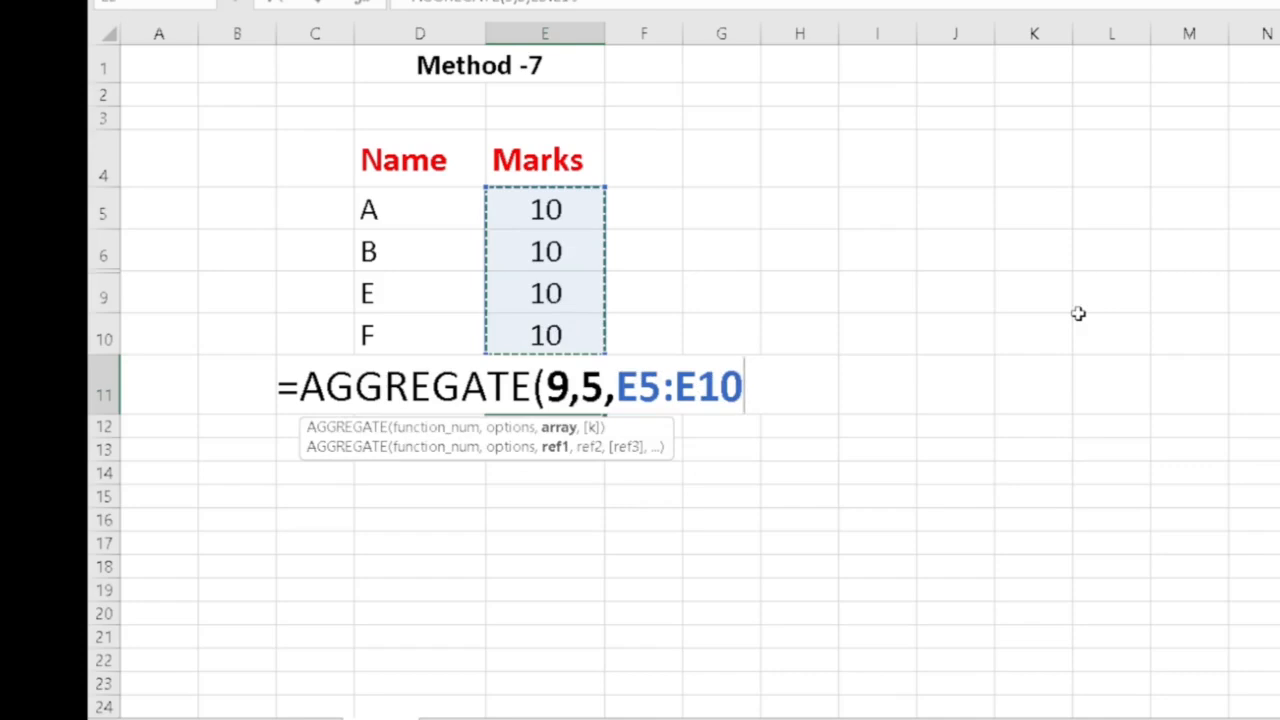
{"action": "type", "text": ")"}
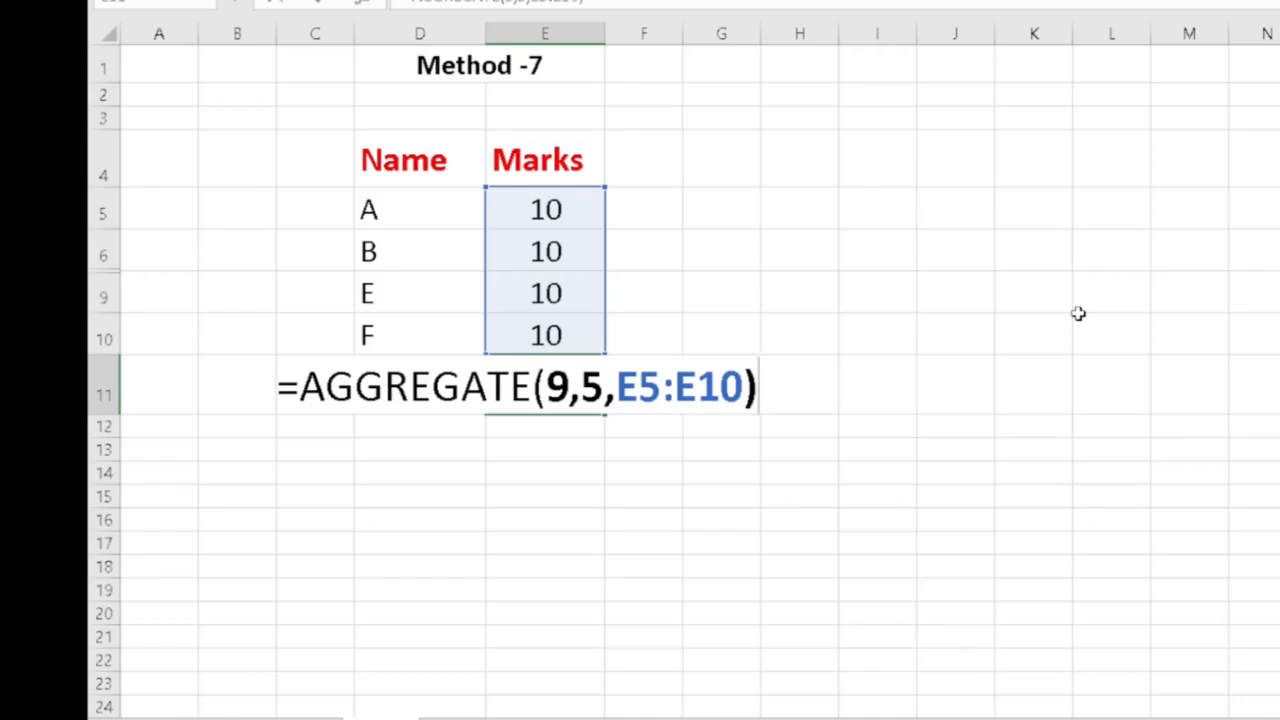
{"action": "key", "text": "Return"}
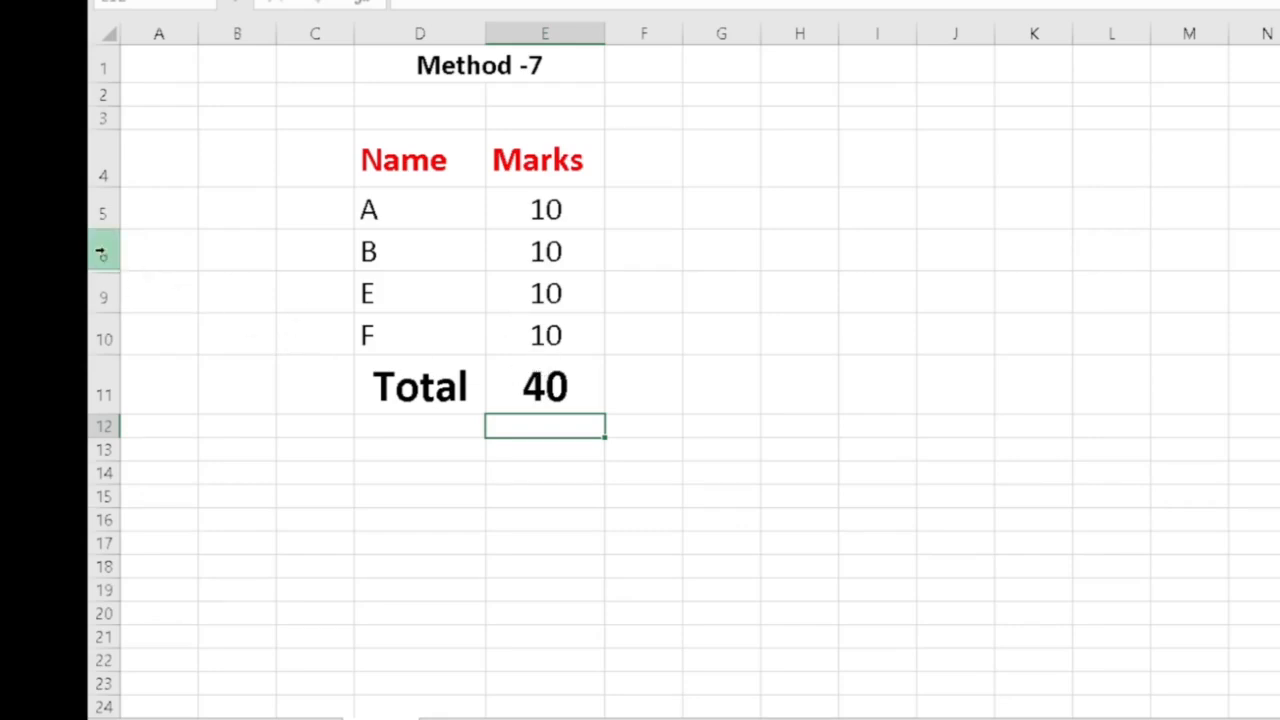
- Unhide the hidden rows between rows 6 and 9 of the Marks table
{"action": "left_click_drag", "start_coordinate": [102, 254], "coordinate": [102, 298]}
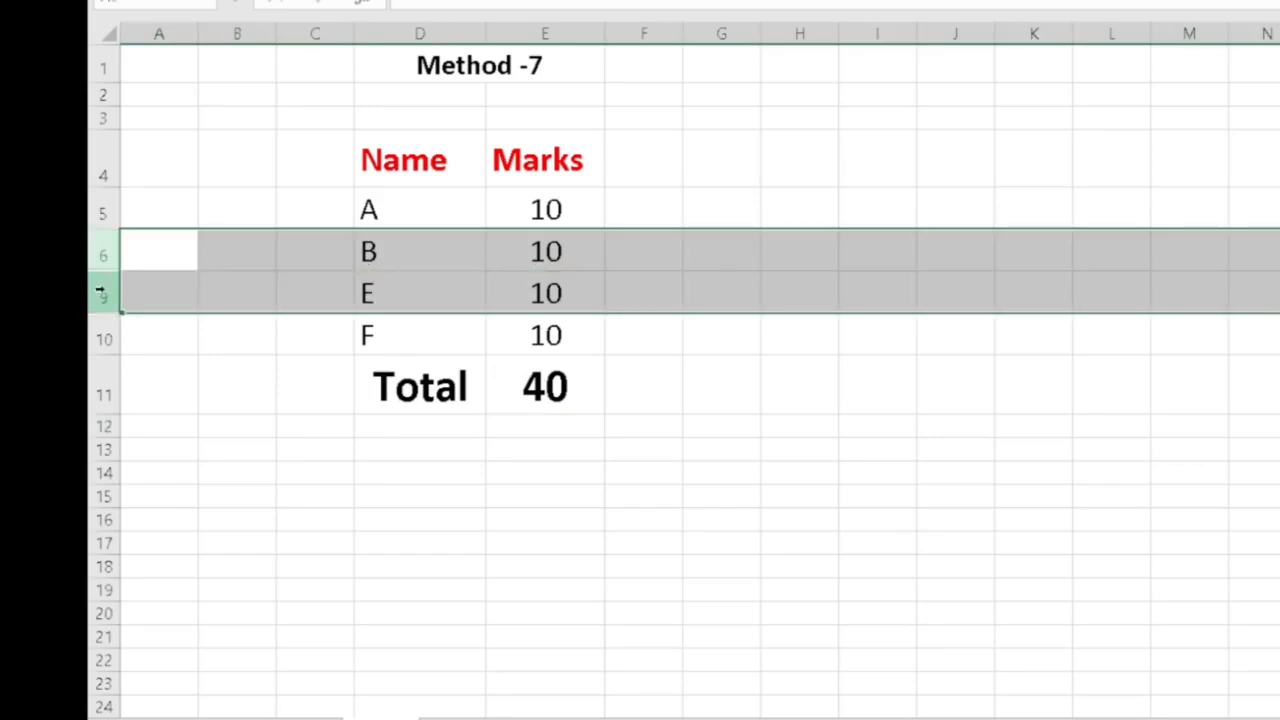
{"action": "right_click", "coordinate": [156, 258]}
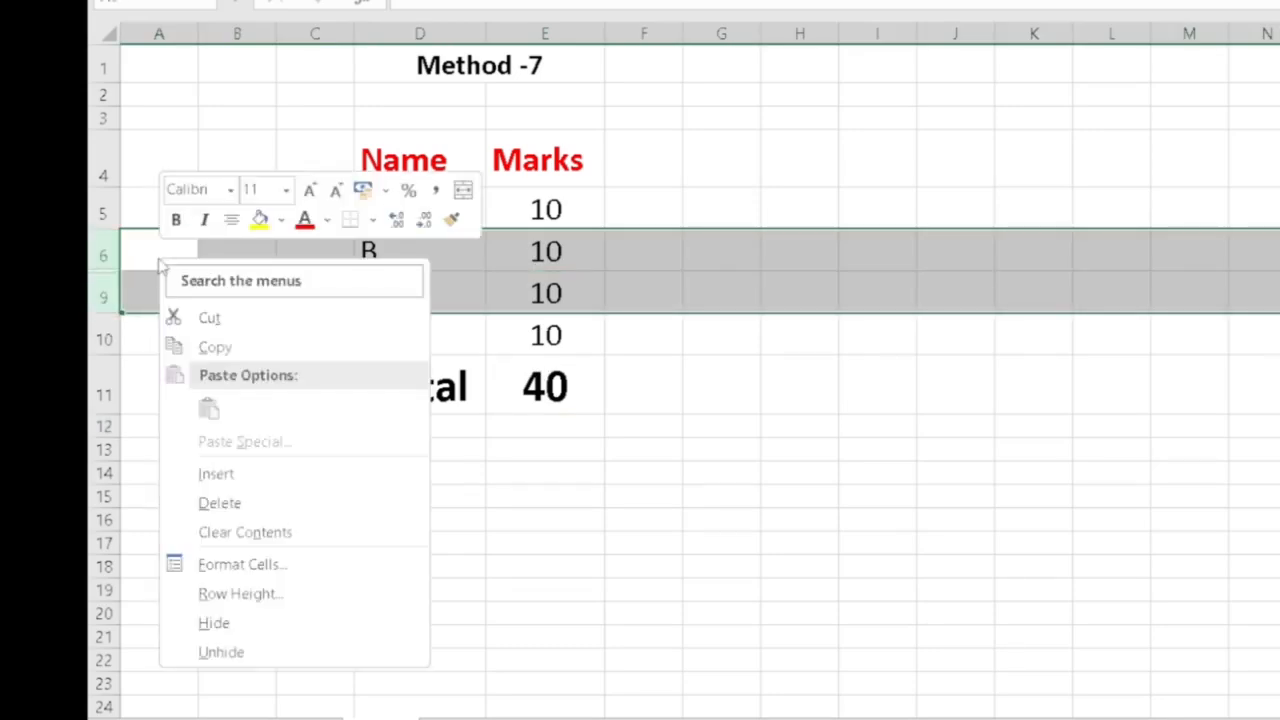
{"action": "left_click", "coordinate": [238, 653]}
- Open the AGGREGATE formula in the Total cell for inspection and leave it unchanged
{"action": "left_click", "coordinate": [547, 470]}
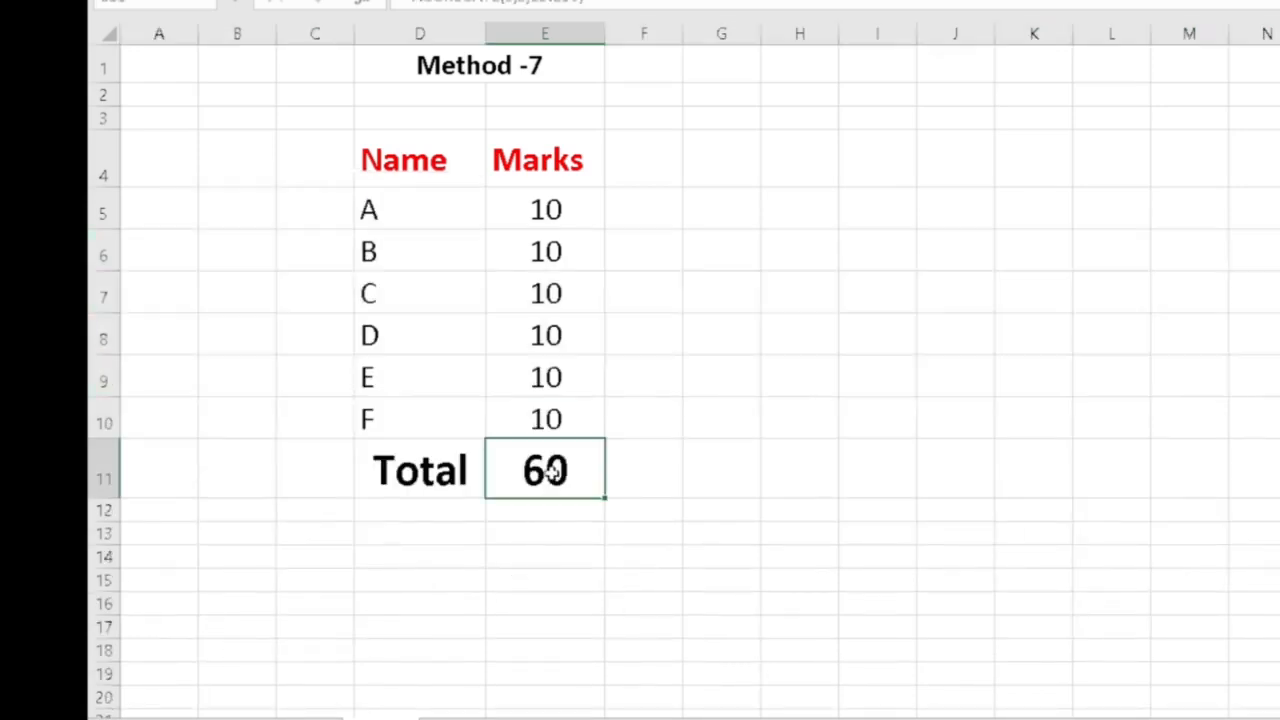
{"action": "double_click", "coordinate": [547, 470]}
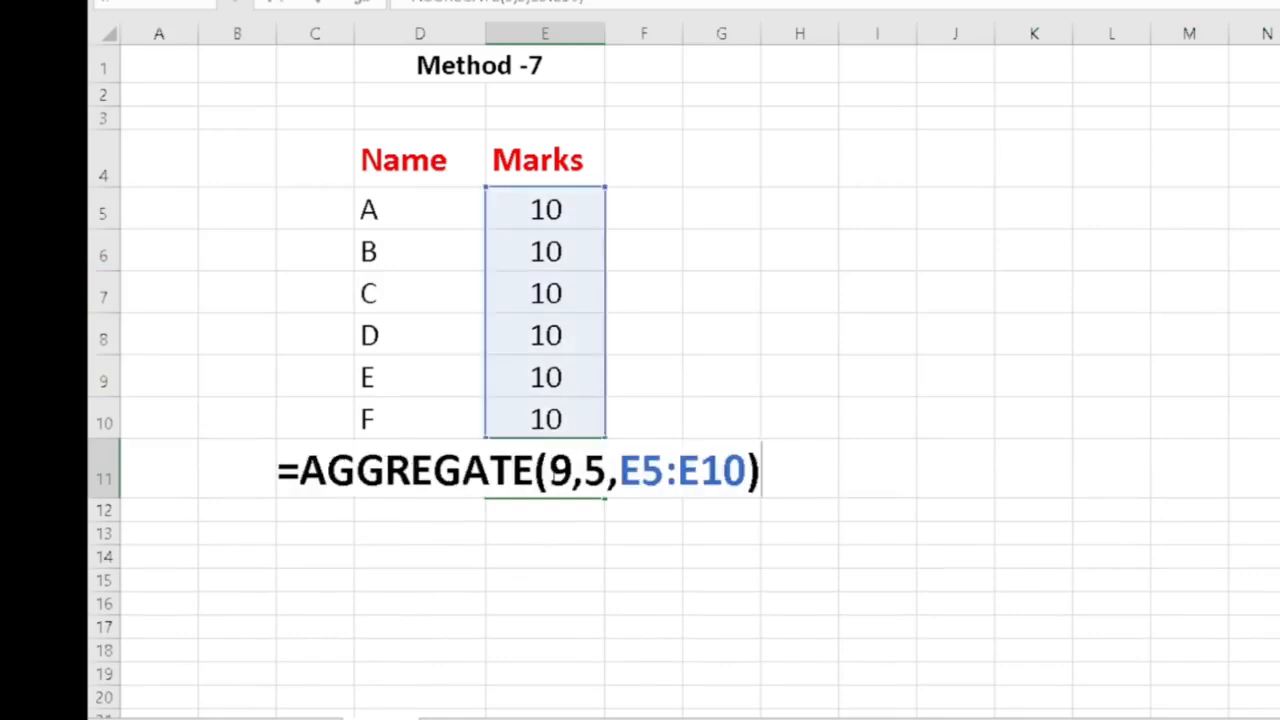
{"action": "key", "text": "Escape"}
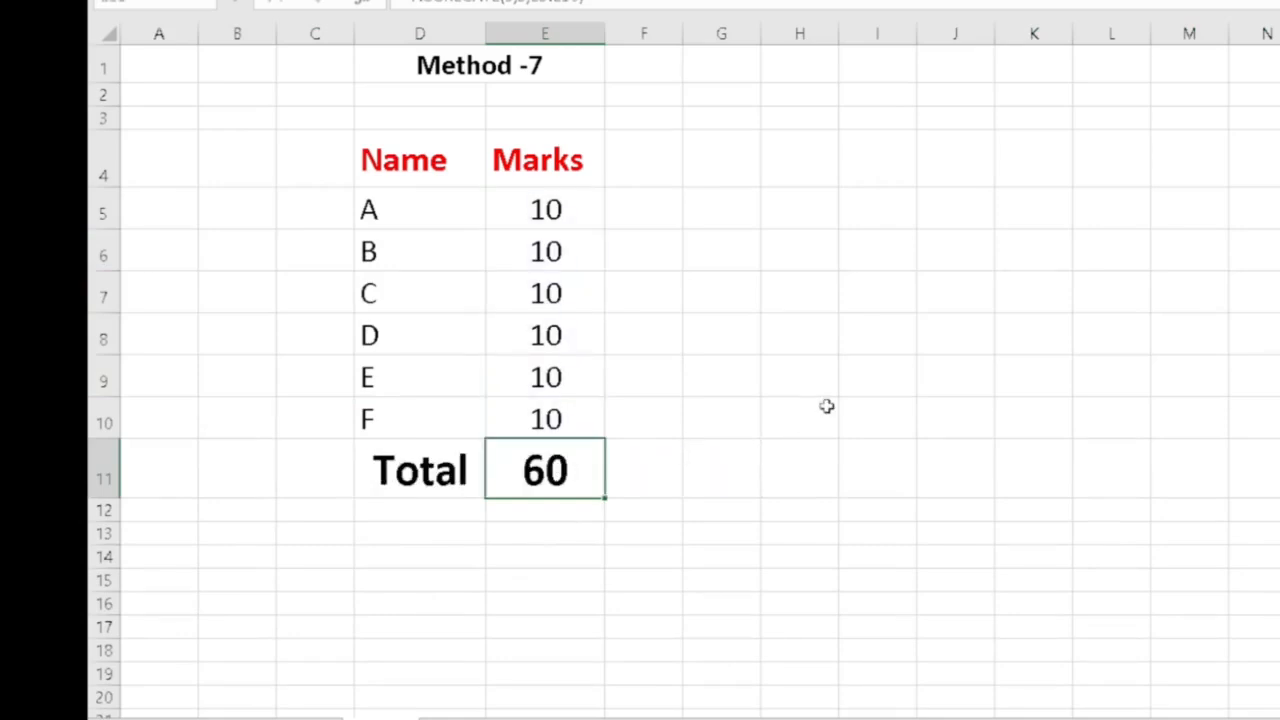